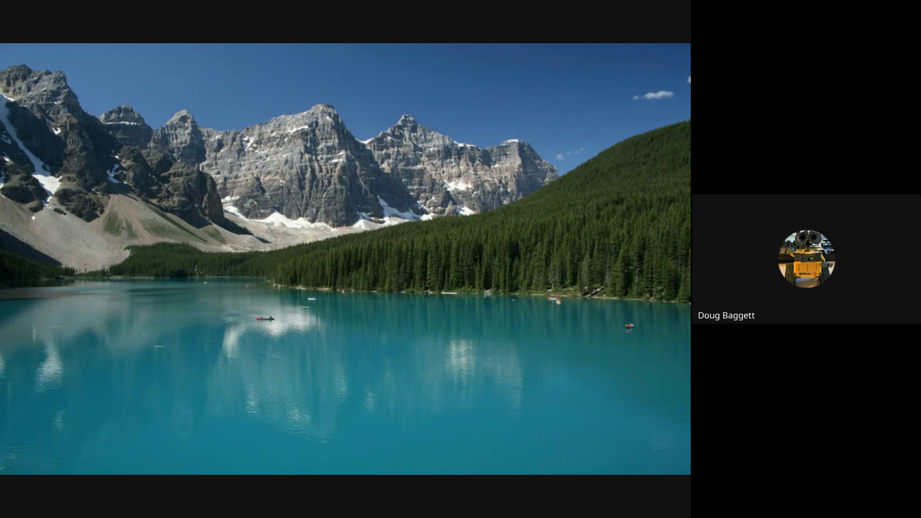
Try to run the Batocera virtual machine from the QEMU/KVM list and dismiss the resulting dialog.
drag(348, 207, 269, 119)
click(237, 252)
click(243, 203)
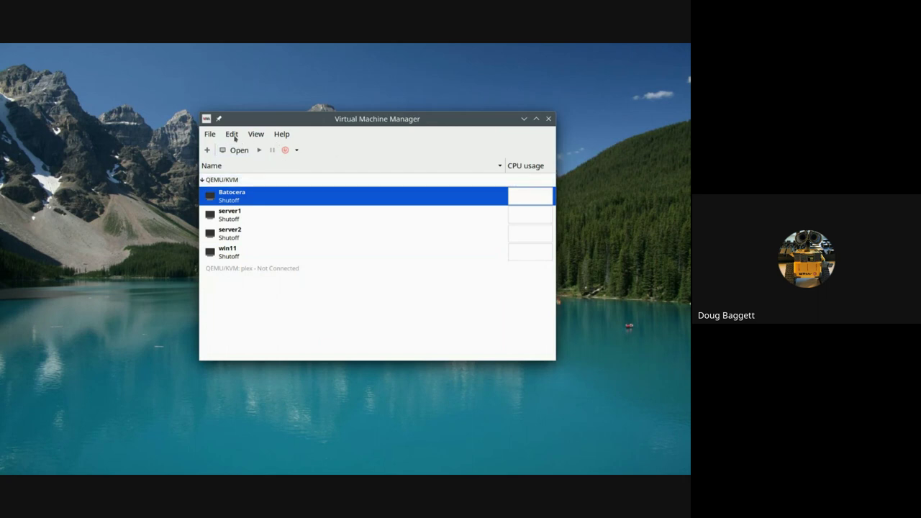
right_click(237, 195)
click(247, 204)
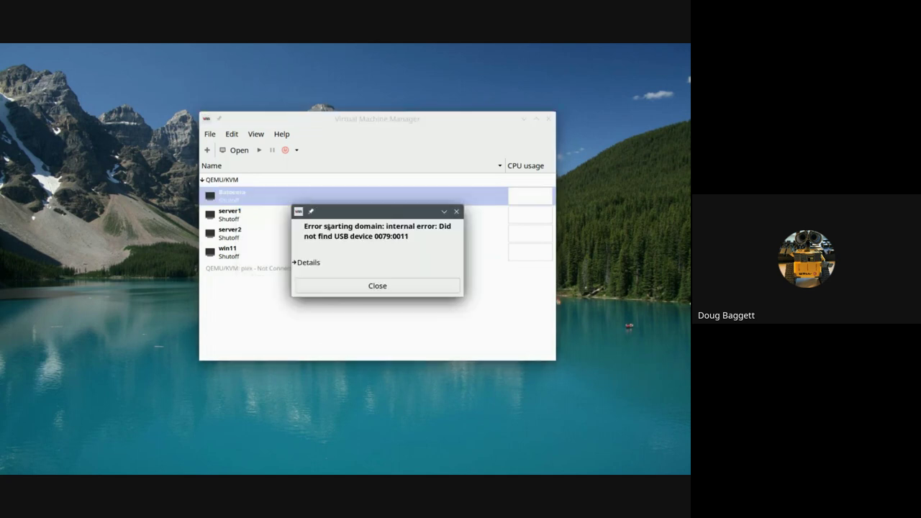
click(398, 285)
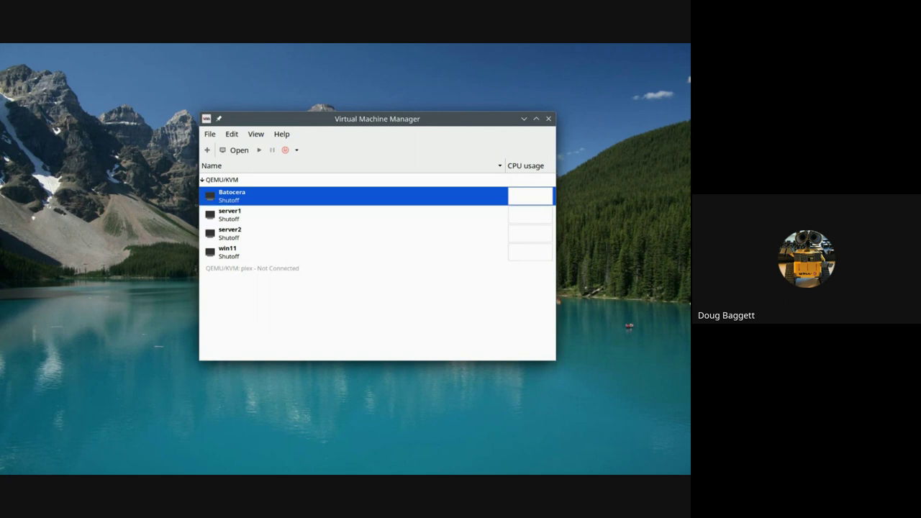
Run the Batocera virtual machine under QEMU/KVM.
right_click(324, 196)
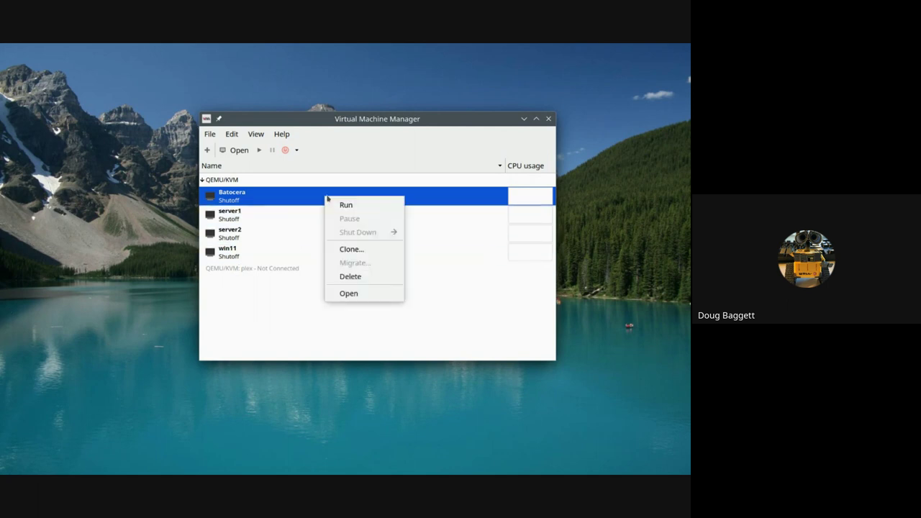
click(342, 204)
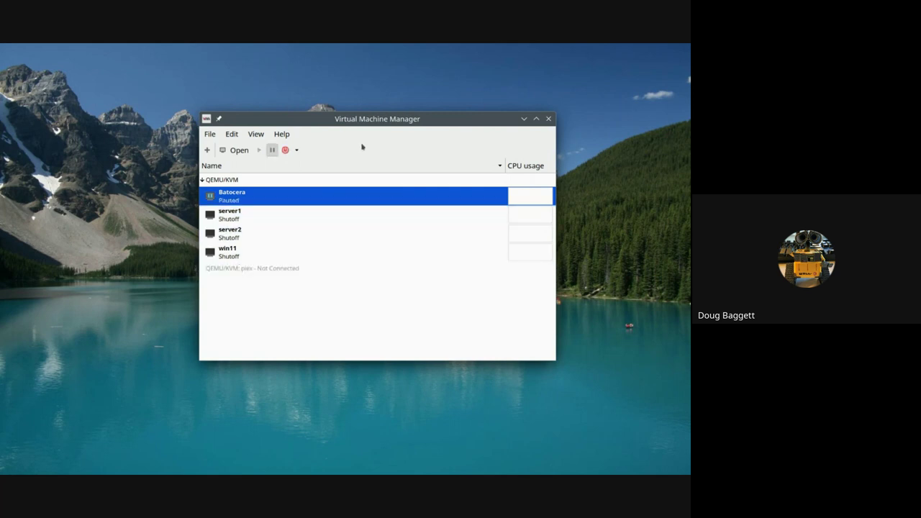
click(262, 137)
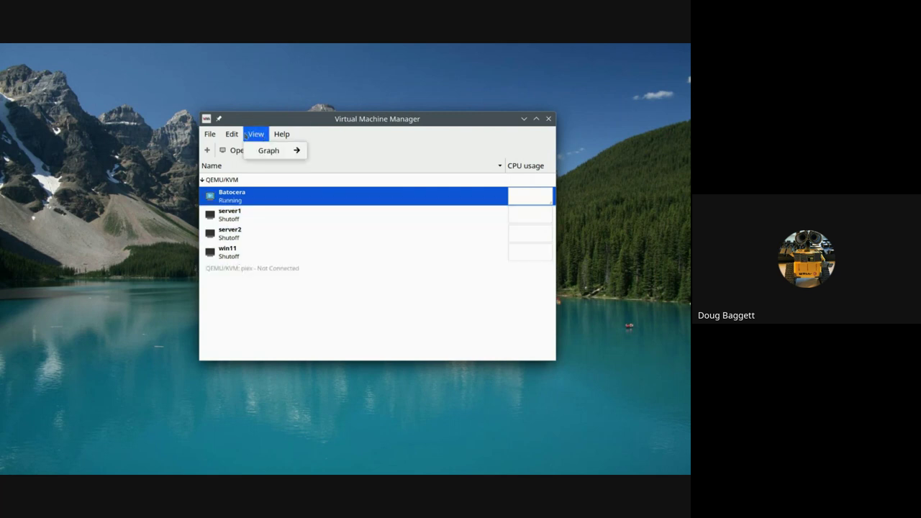
key(Left)
click(354, 149)
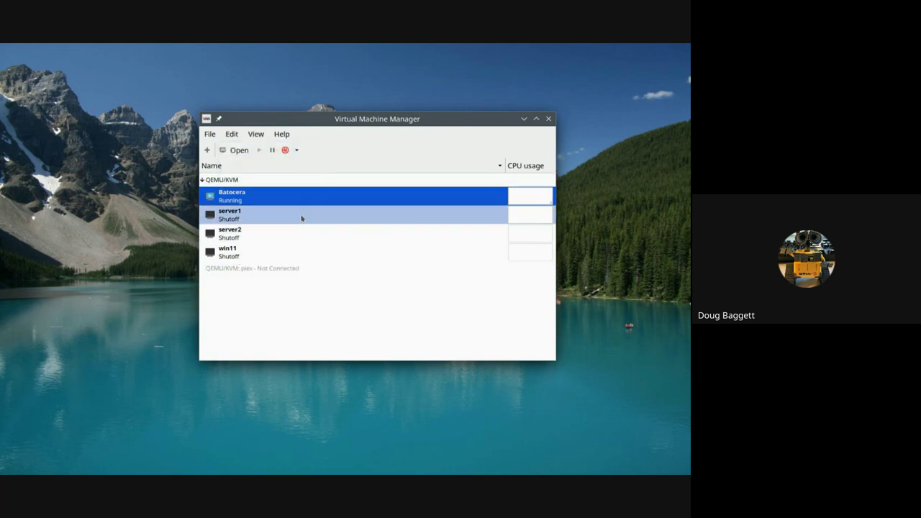
right_click(277, 202)
key(Escape)
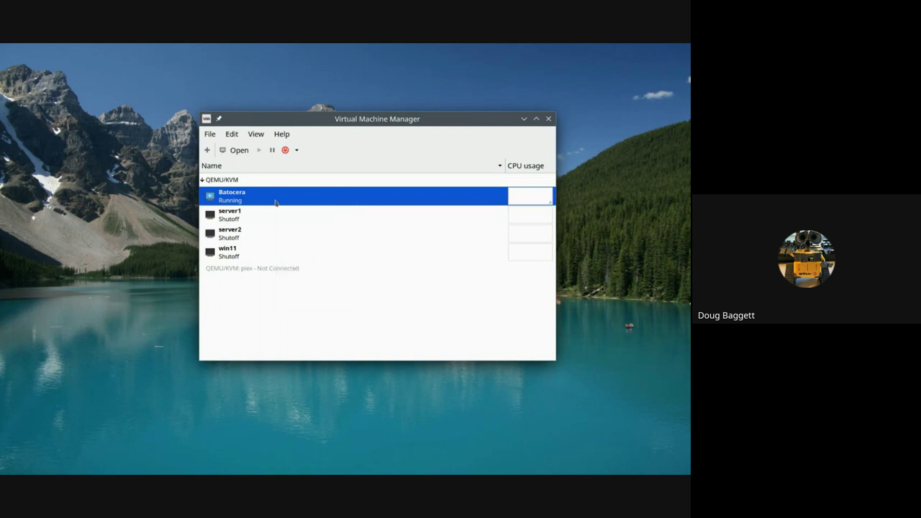
Open the running Batocera virtual machine in its console view and show it full screen.
double_click(276, 202)
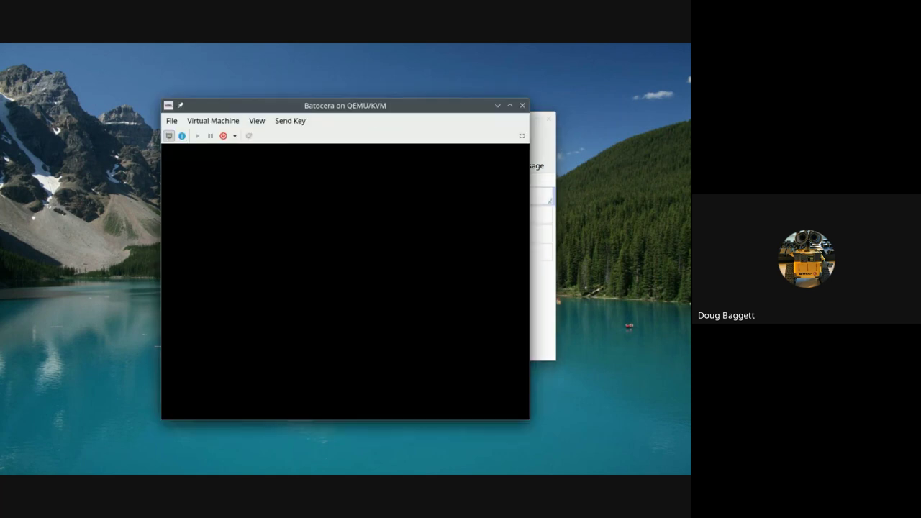
click(257, 122)
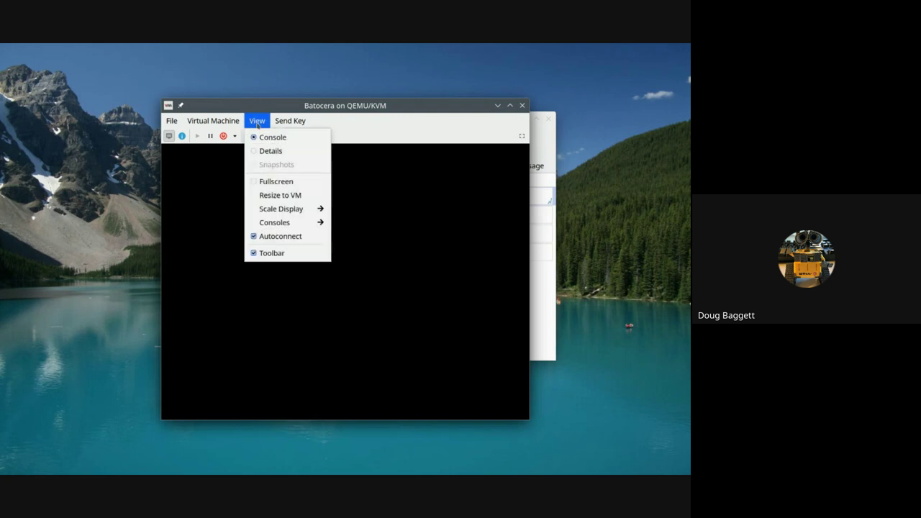
click(272, 137)
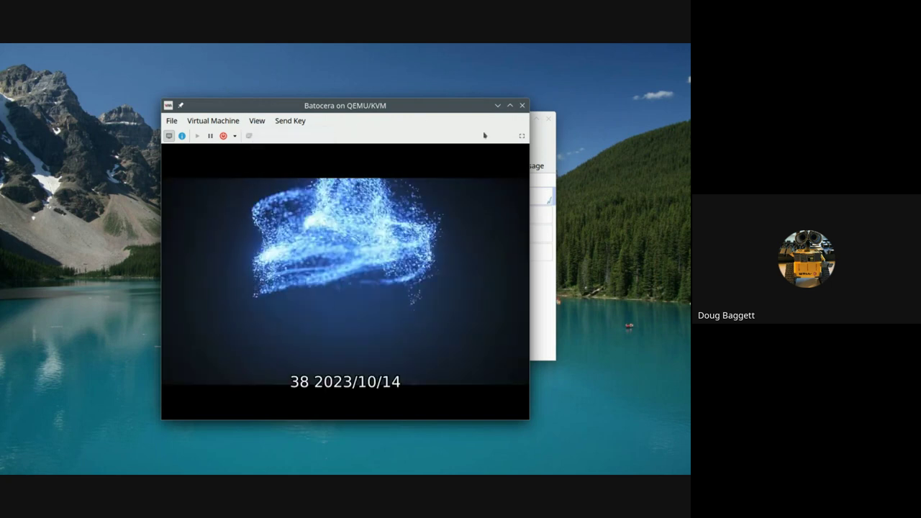
click(522, 136)
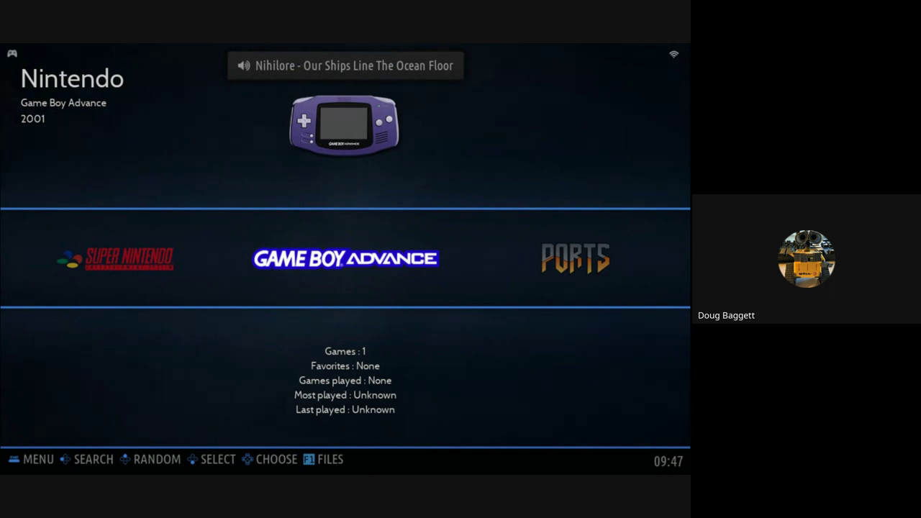
Browse the system carousel between Nintendo Entertainment System and Pygame, ending on Pygame.
key(Right)
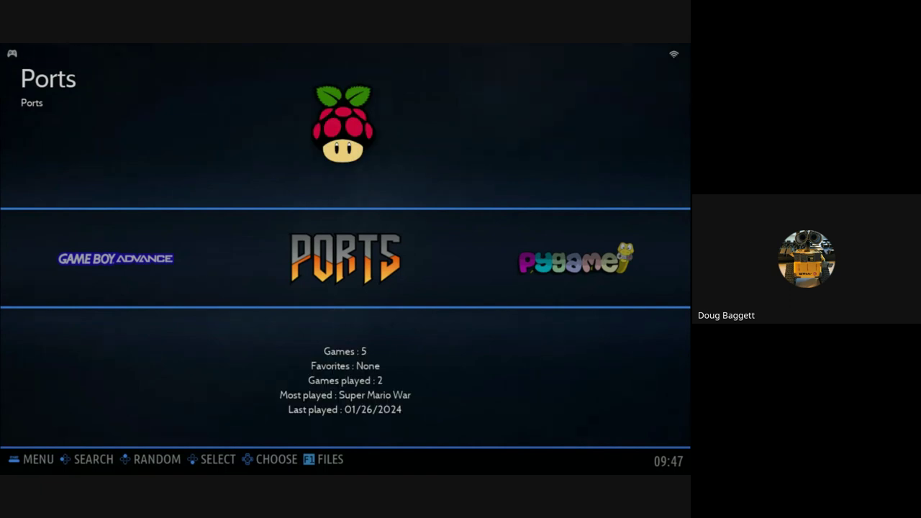
key(Left)
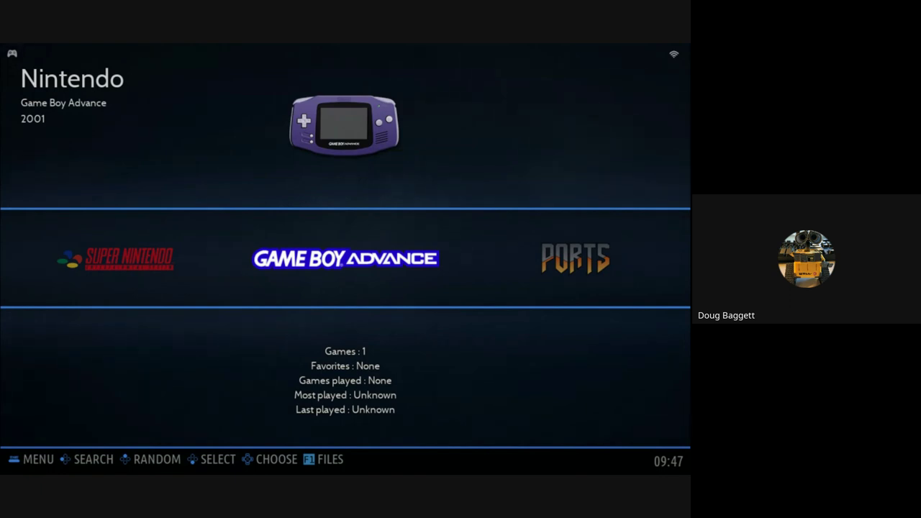
key(Left)
key(Left)
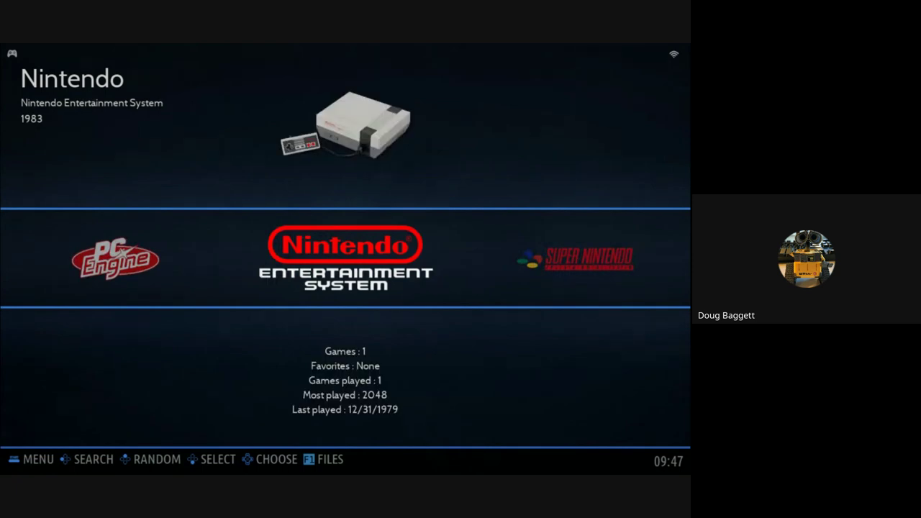
key(Right)
key(Right)
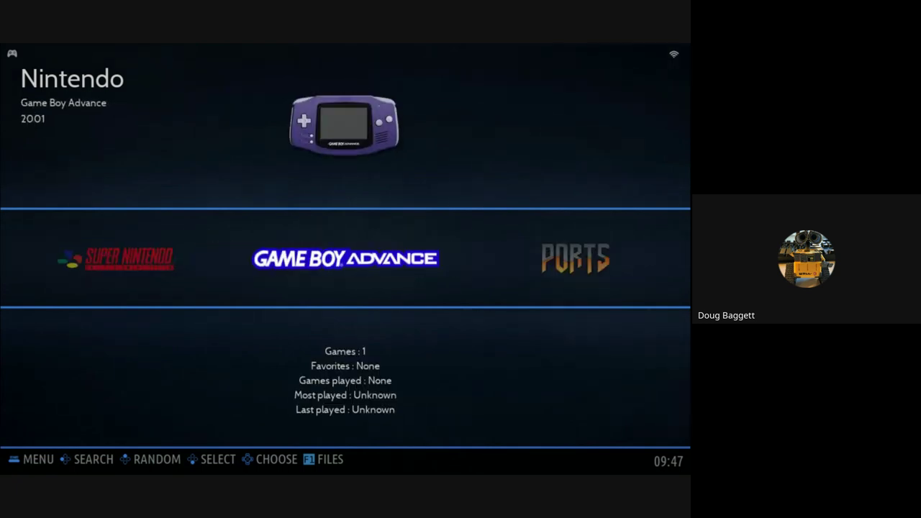
key(Right)
key(Right)
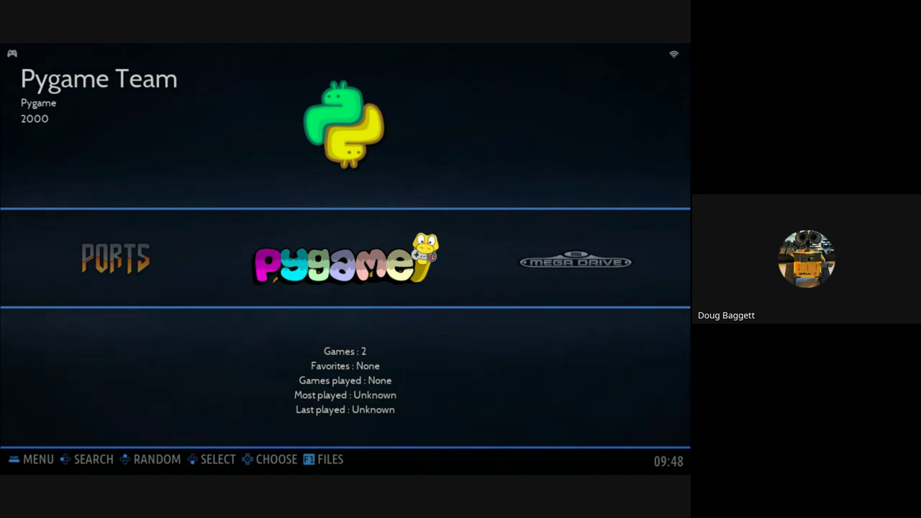
Cycle through the remaining systems and collections, including All Games, MAME, Atari 2600, Commodore 64 and PC Engine, around to Game Boy Advance.
key(Right)
key(Right)
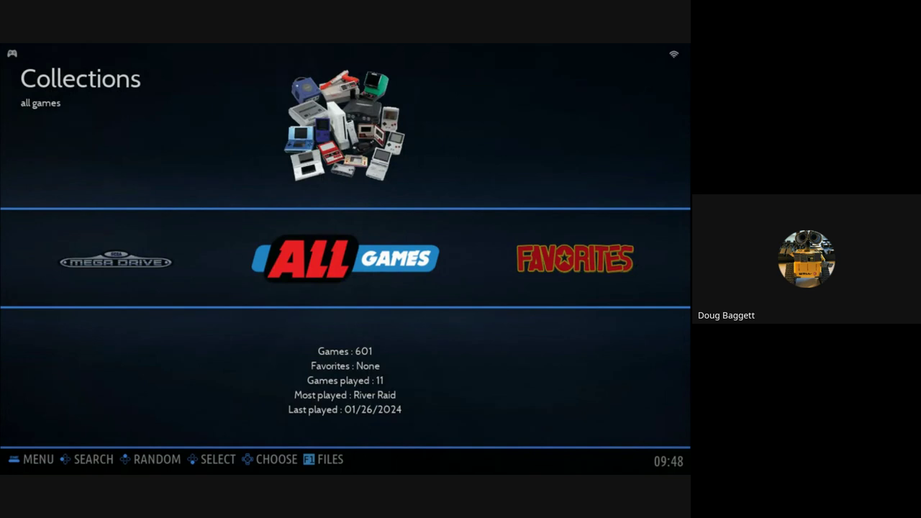
key(Right)
key(Right)
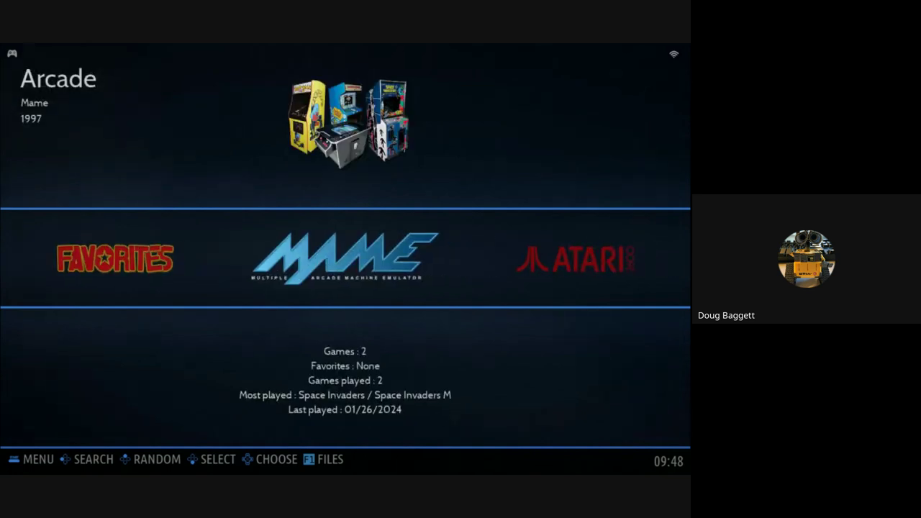
key(Right)
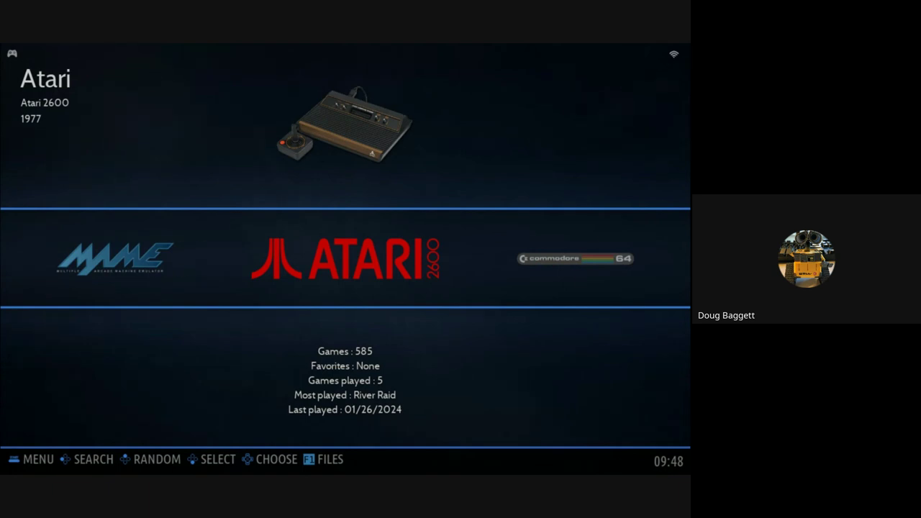
key(Right)
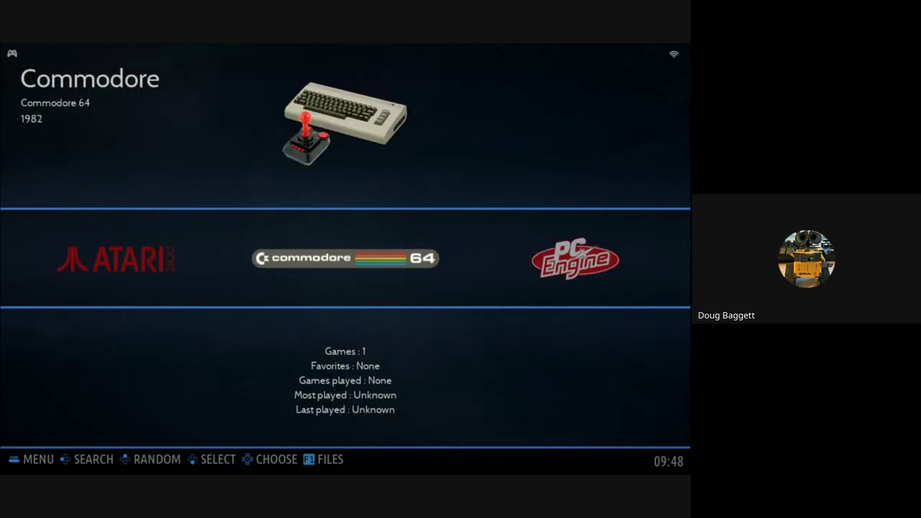
key(Right)
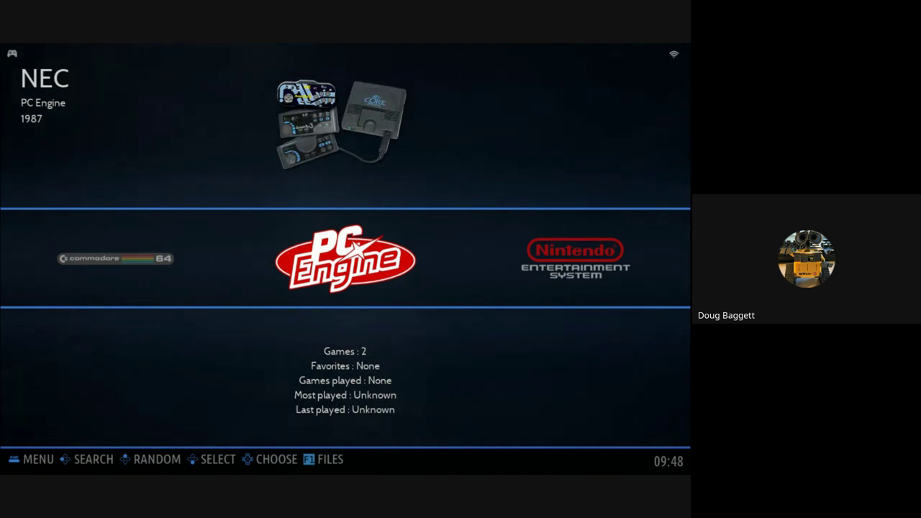
key(Right)
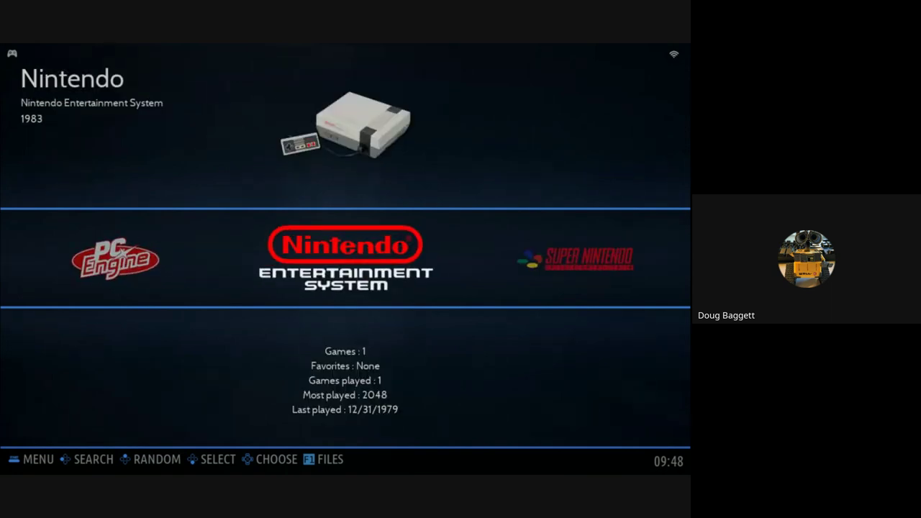
key(Right)
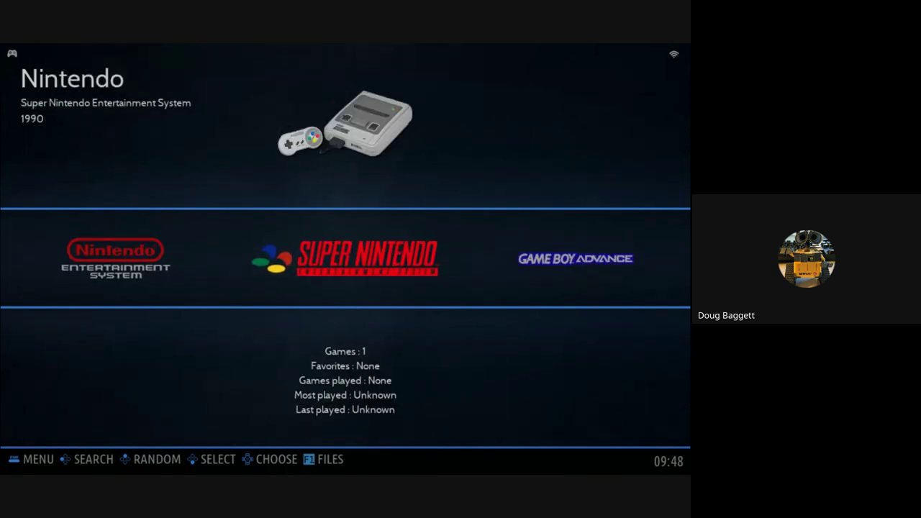
key(Right)
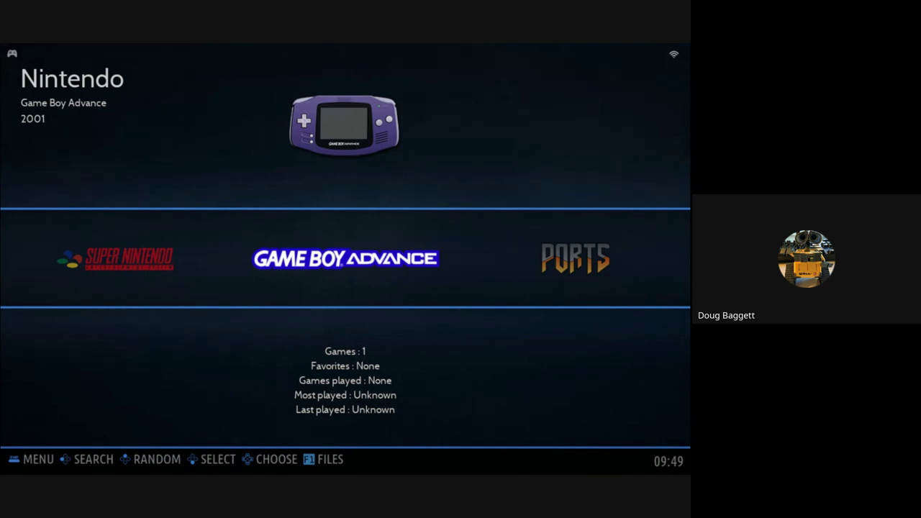
View the Quick Access options, close them and bring up the main menu.
key(space)
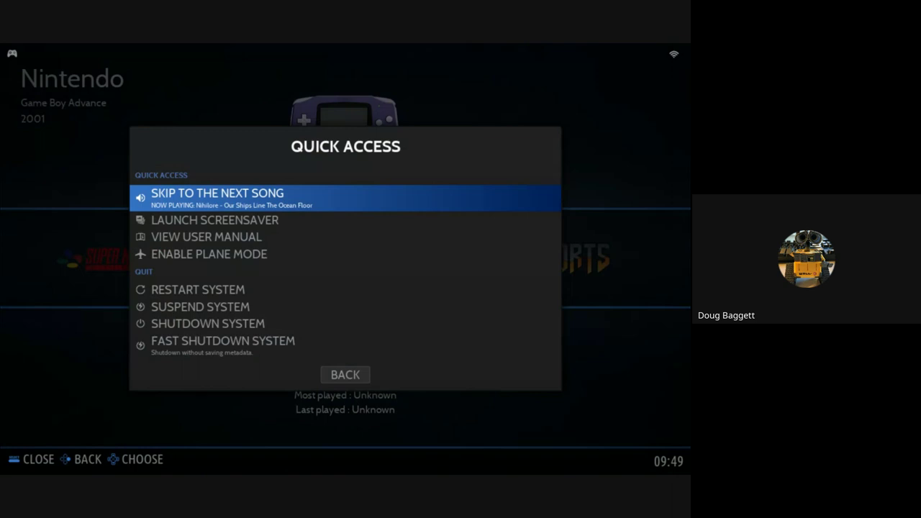
key(Escape)
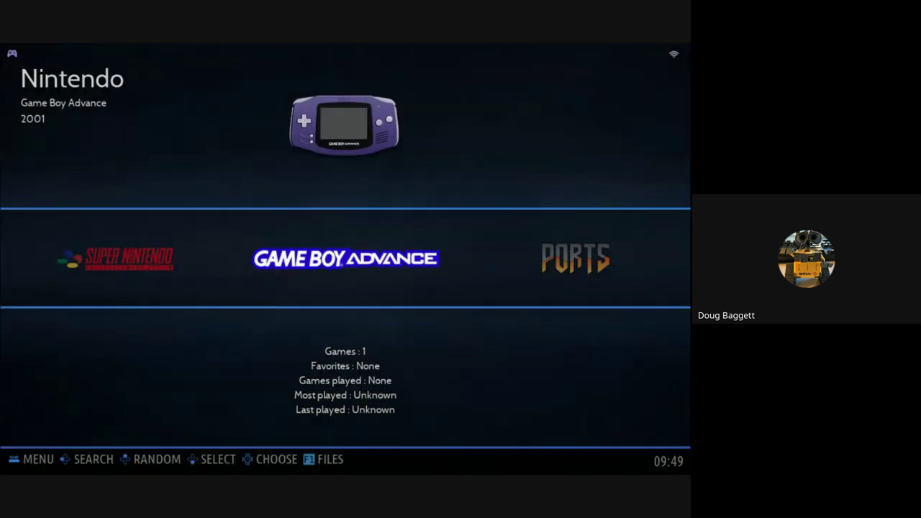
key(Return)
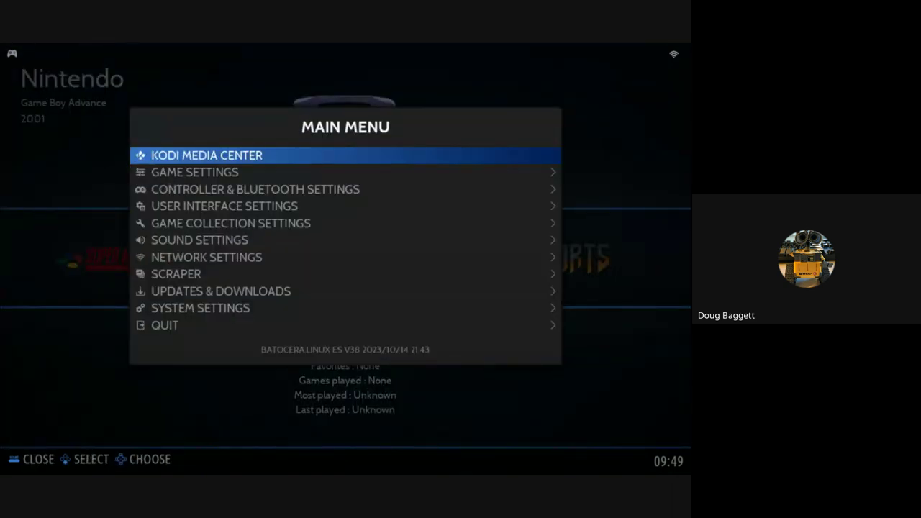
Open the Game Settings and move down to the Game Aspect Ratio option.
key(Down)
key(Down)
key(Up)
key(Up)
key(Down)
key(Return)
key(Down)
key(Down)
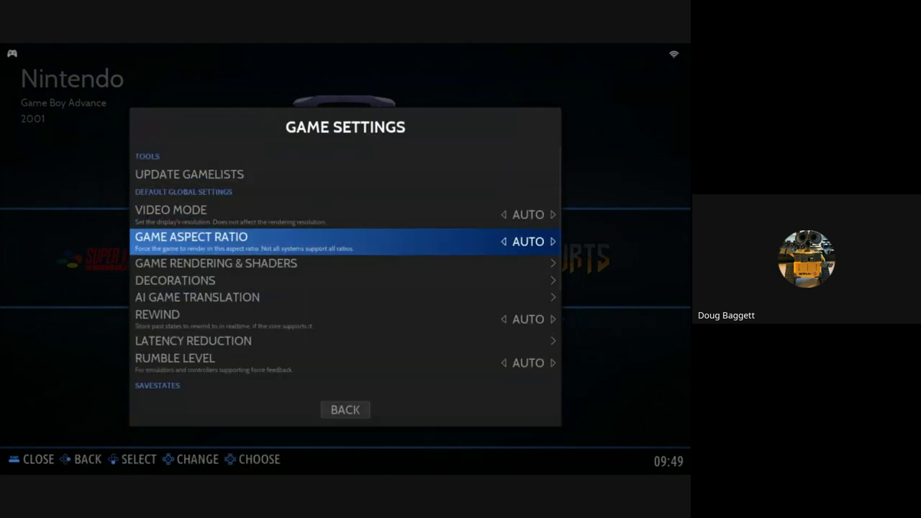
Try the Maximum 1920x1080 video mode and set it back to Auto.
key(Up)
key(Right)
key(Right)
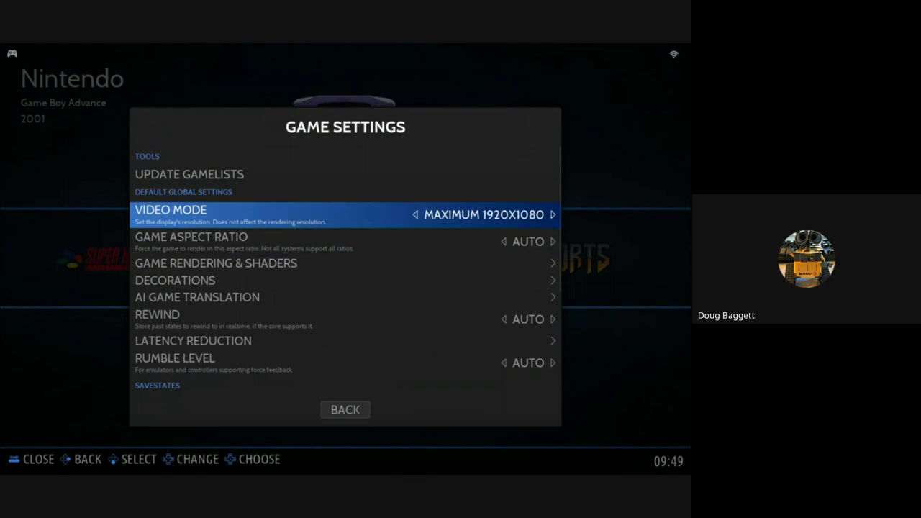
key(Left)
key(Left)
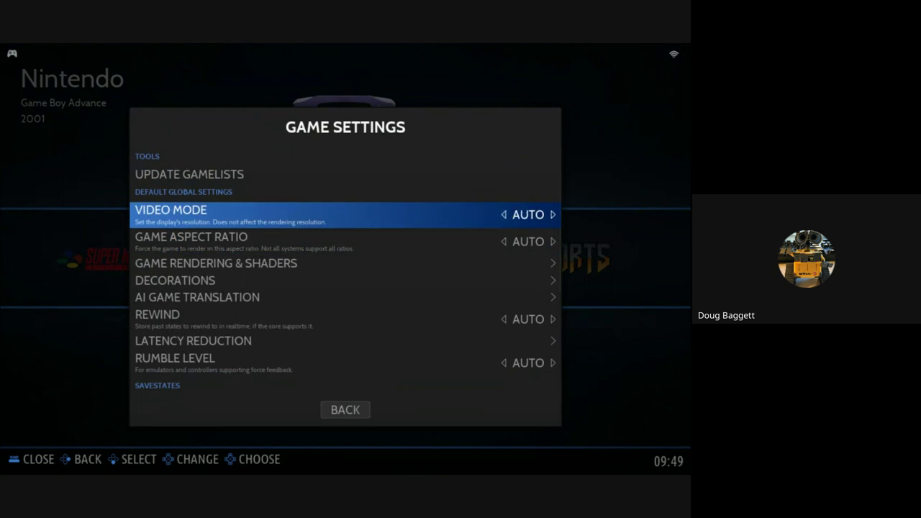
Reopen the Game Settings and bring up the Game Rendering & Shaders options.
key(Down)
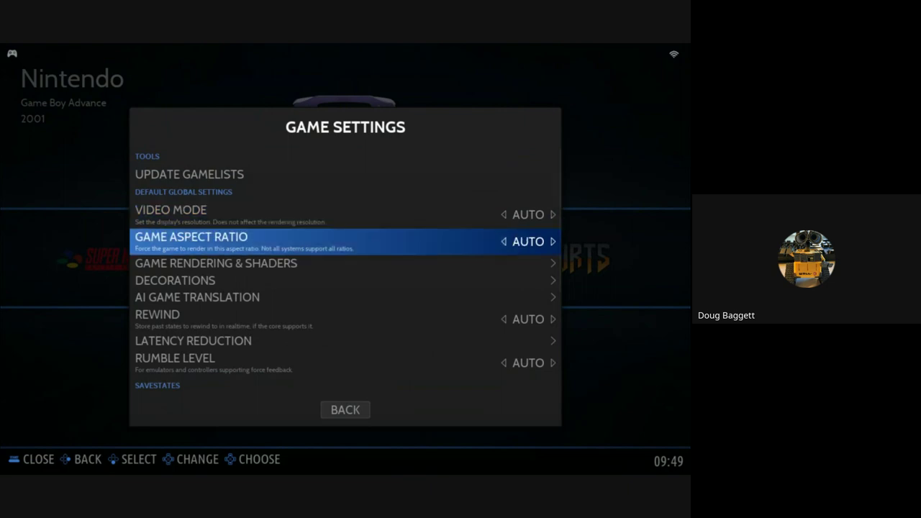
key(Down)
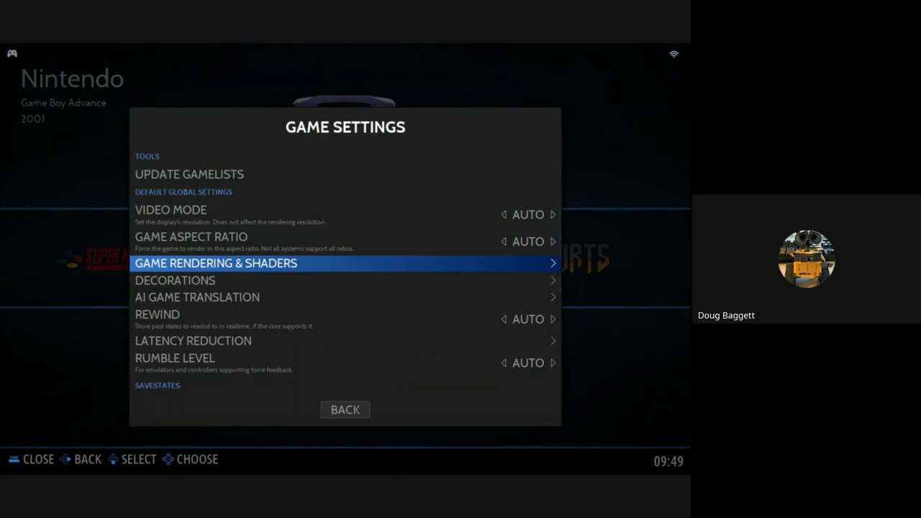
key(Escape)
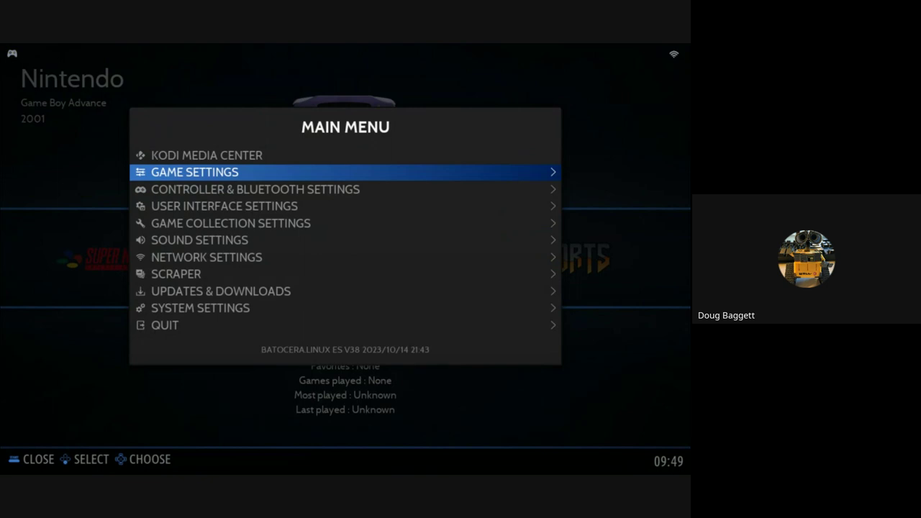
key(Return)
key(Down)
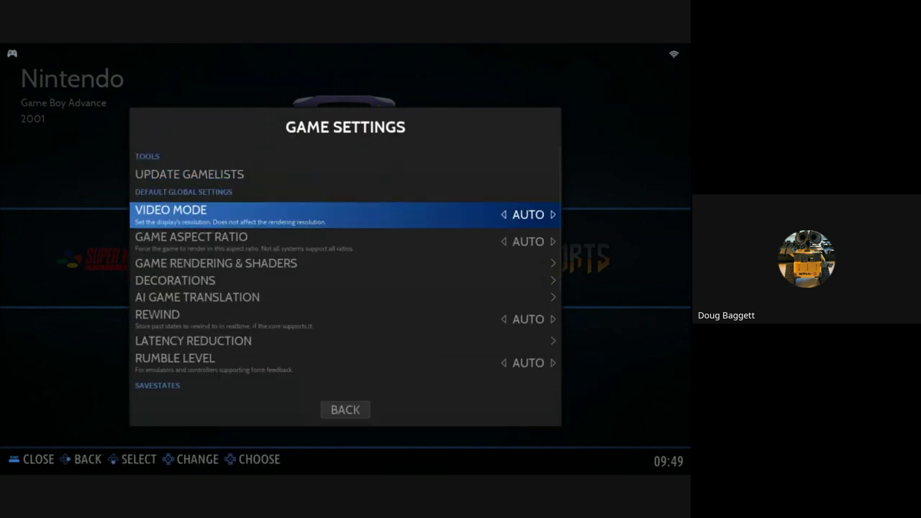
key(Down)
key(Down)
key(Return)
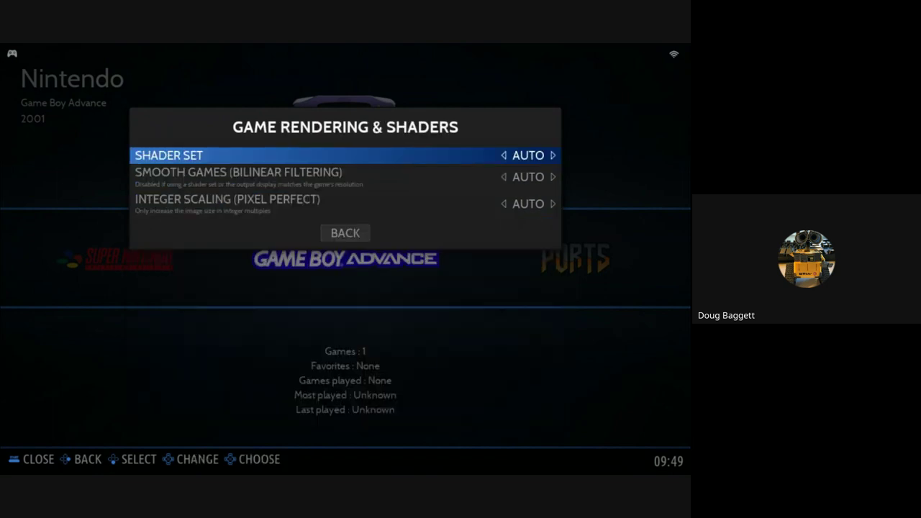
Browse the available shader sets, including Flatten-Glow, Mega-Bezel-Ultralite, Retro, Scanlines, Sharp-Bilinear-Simple and None, and leave the settings.
key(Down)
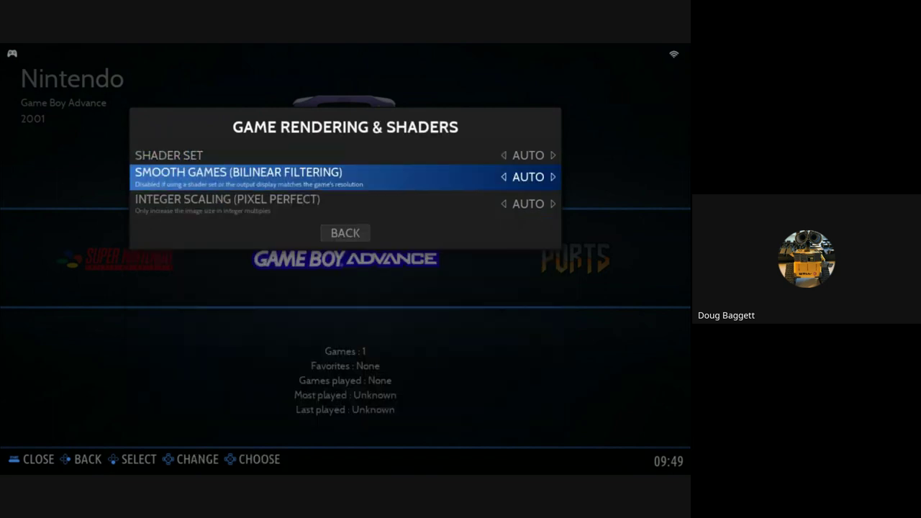
key(Up)
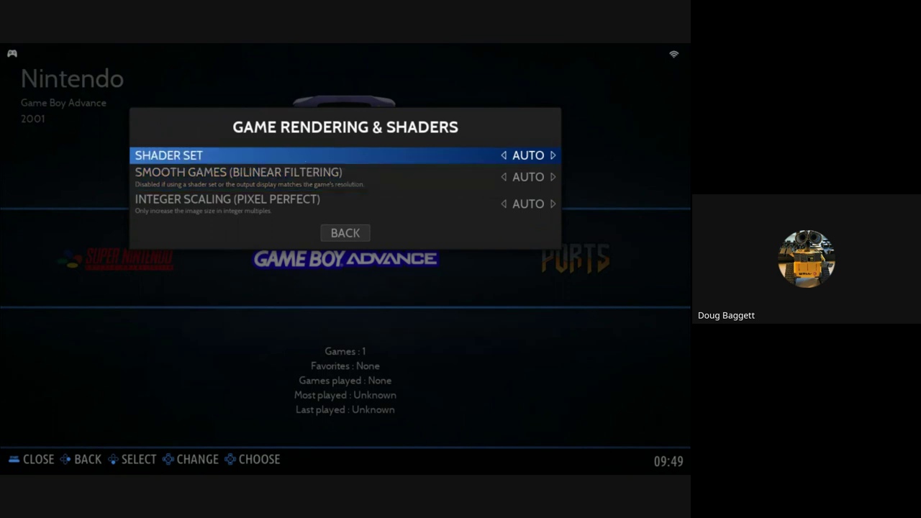
key(Right)
key(Right)
key(Right)
key(Right)
key(Right)
key(Right)
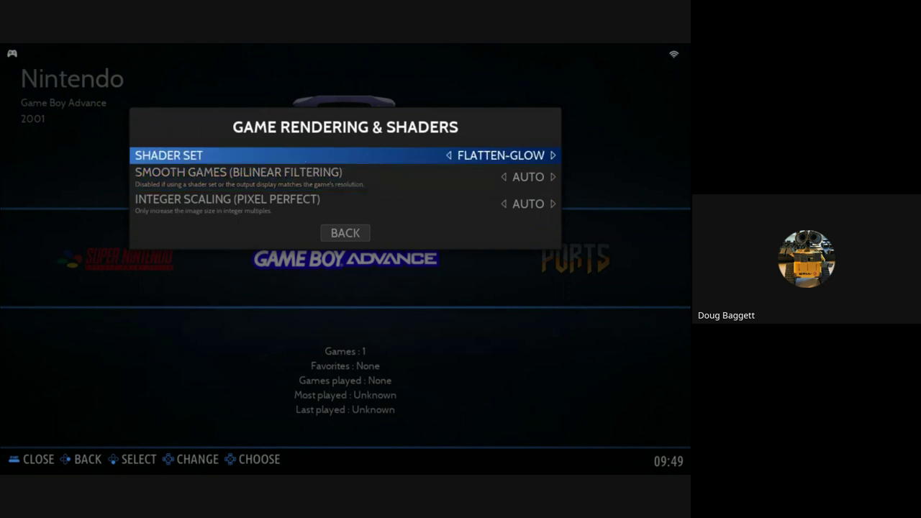
key(Right)
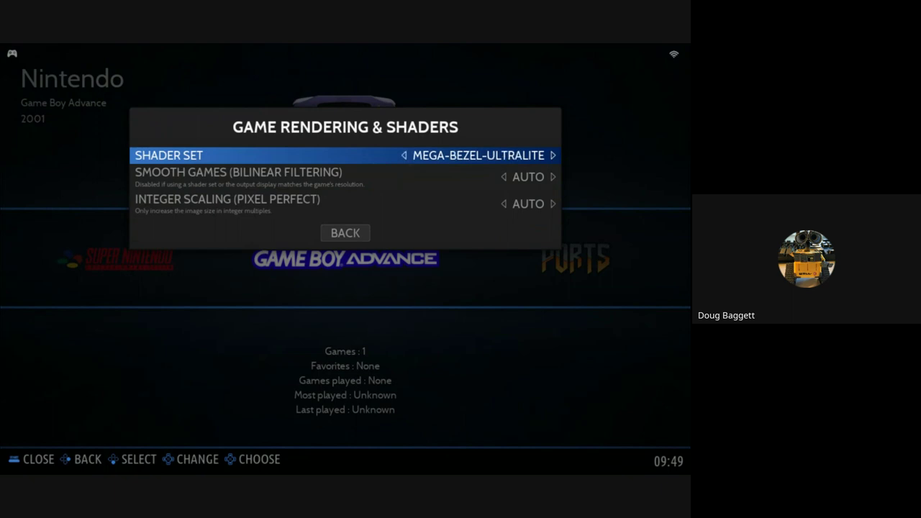
key(Right)
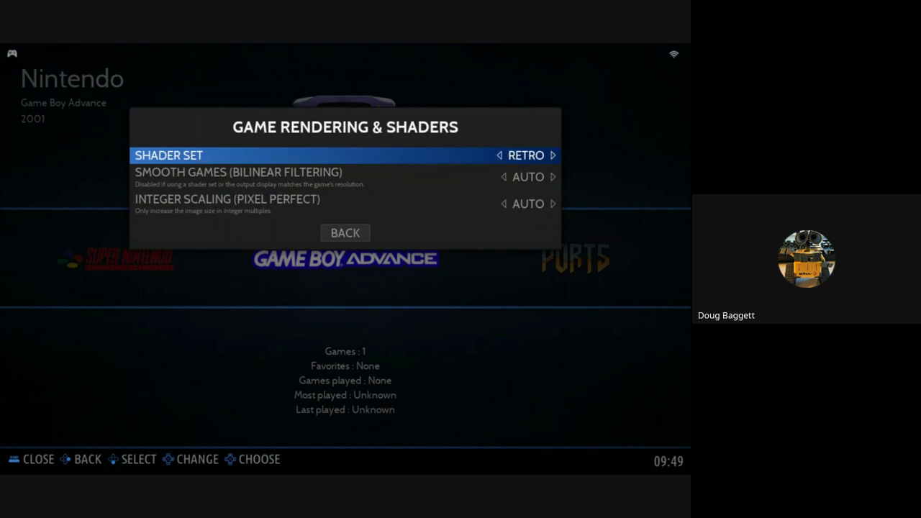
key(Right)
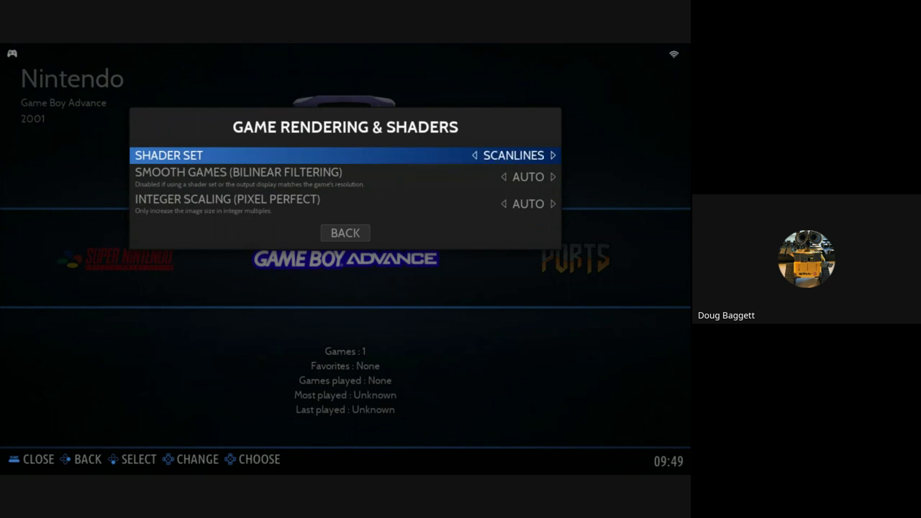
key(Right)
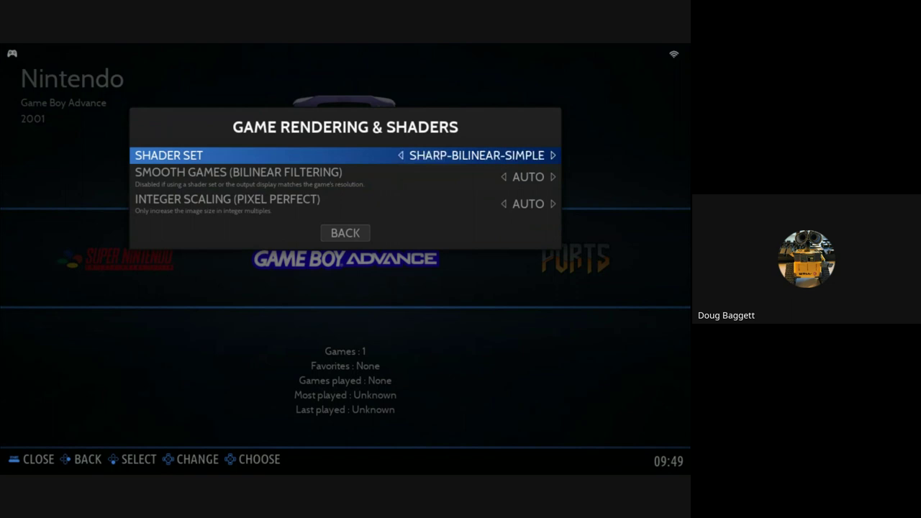
key(Right)
key(Right)
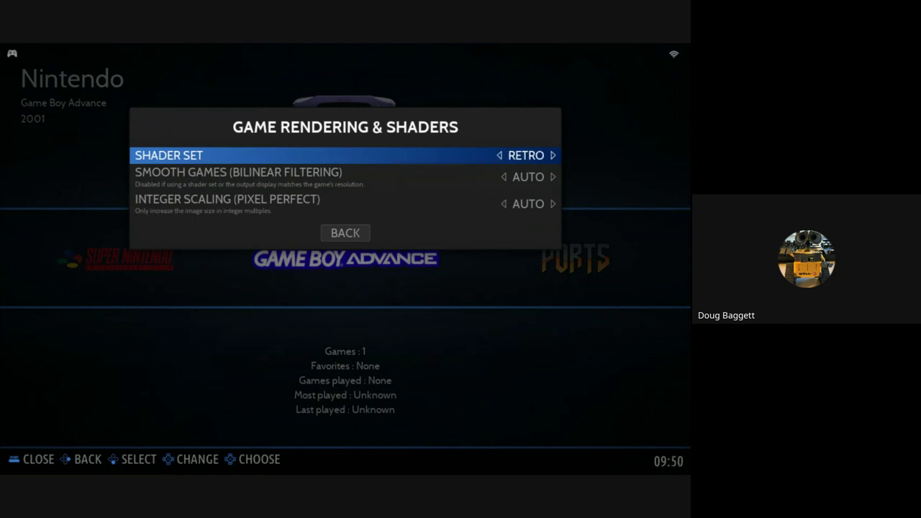
key(Right)
key(Right)
key(Right)
key(Right)
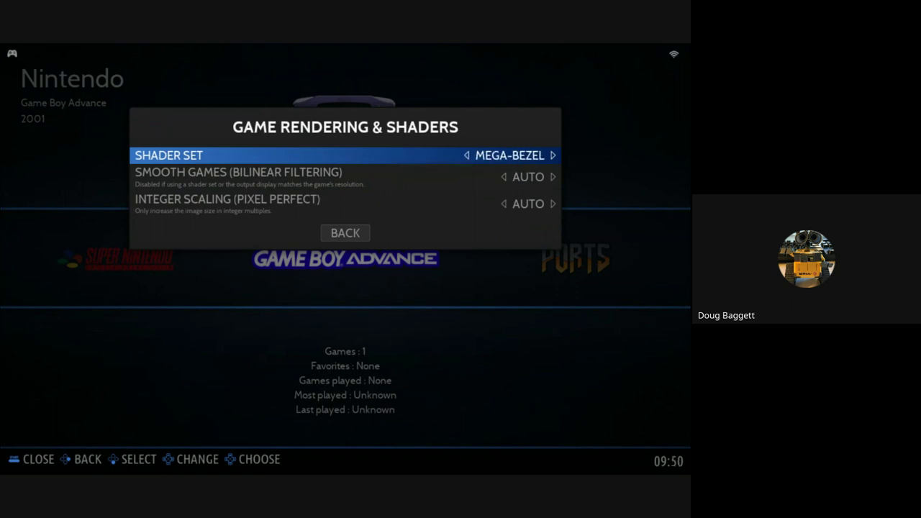
key(Right)
key(Right)
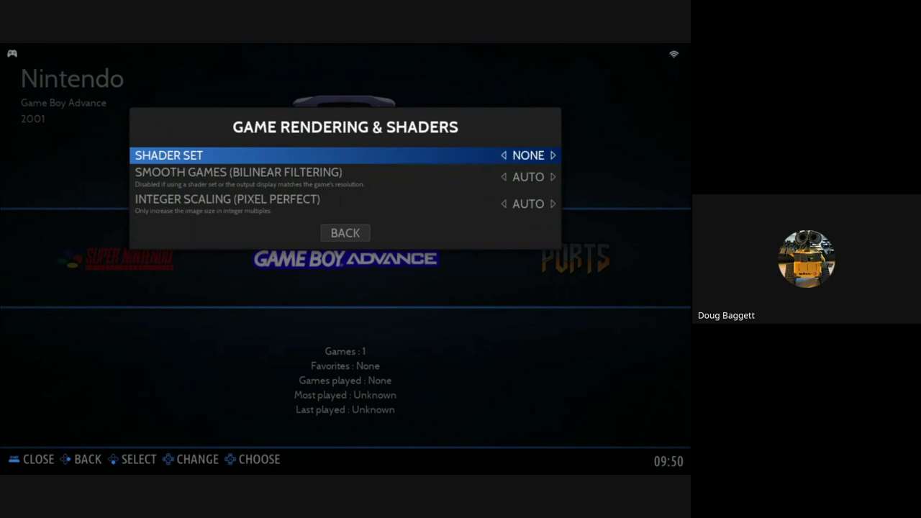
key(Right)
key(Escape)
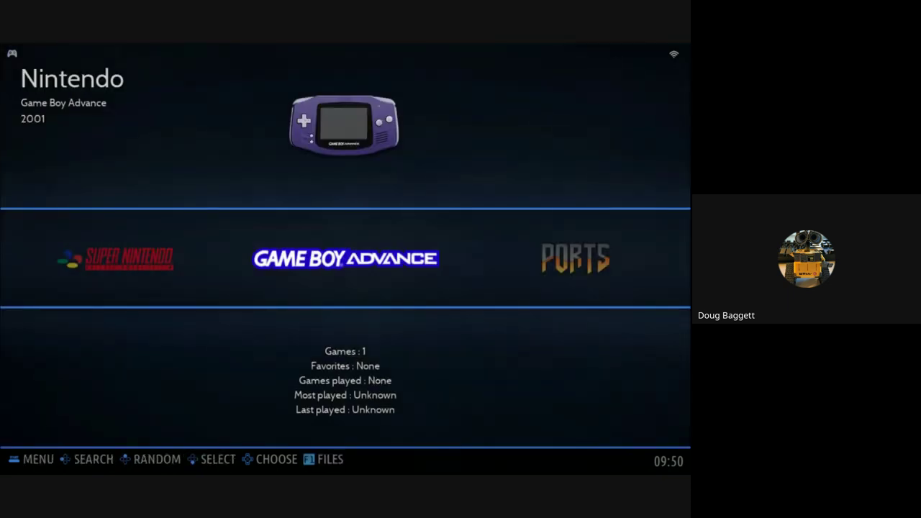
Skip the background music forward two songs through Quick Access and return to the system view.
key(BackSpace)
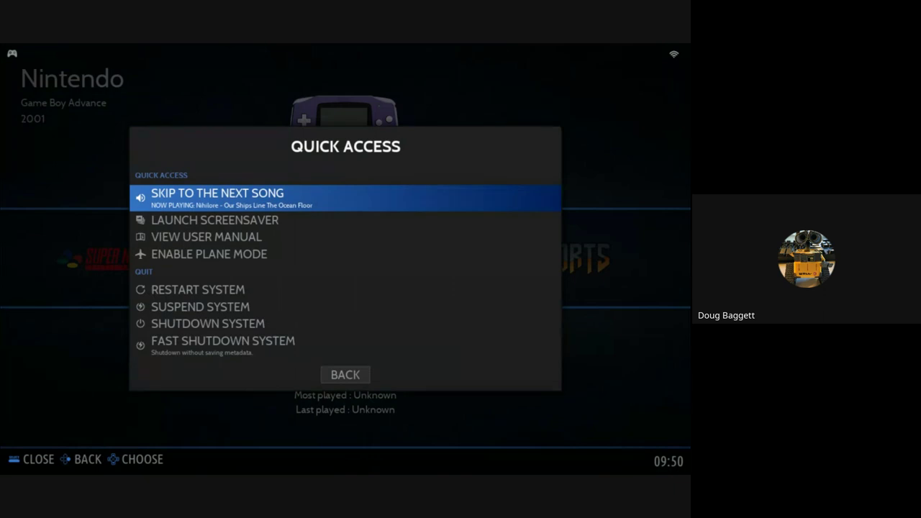
key(Return)
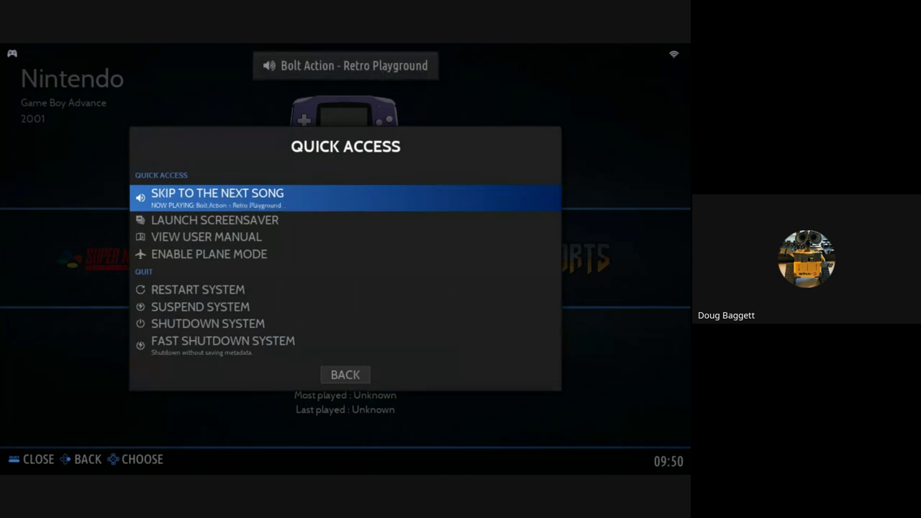
key(Return)
key(BackSpace)
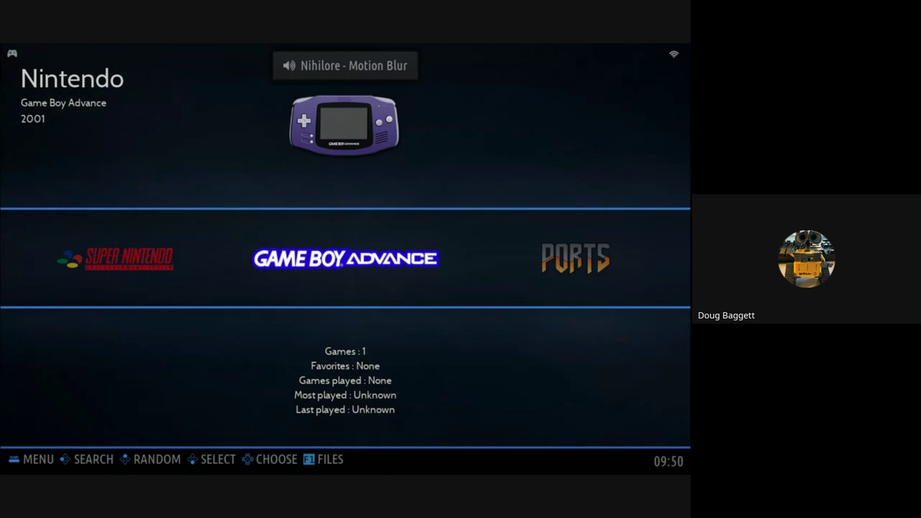
Bring up the main menu and open the Controller & Bluetooth Settings.
key(Return)
key(Down)
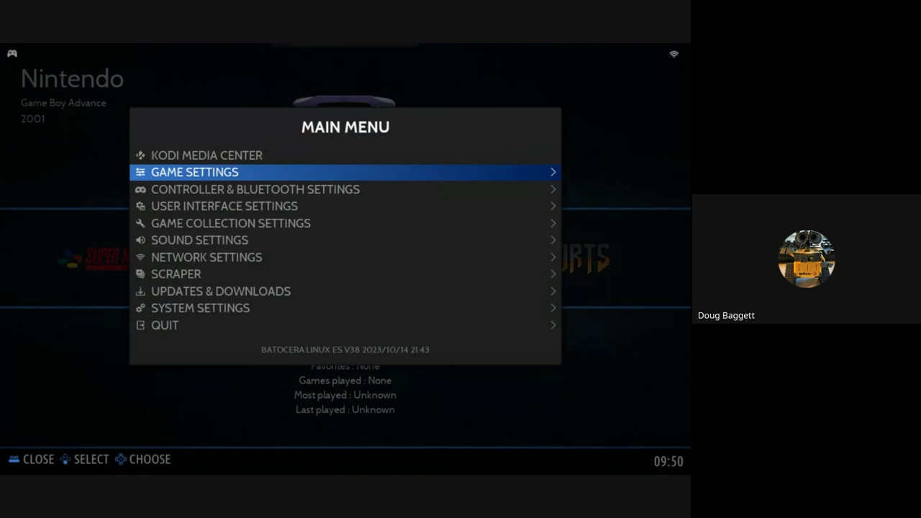
key(Down)
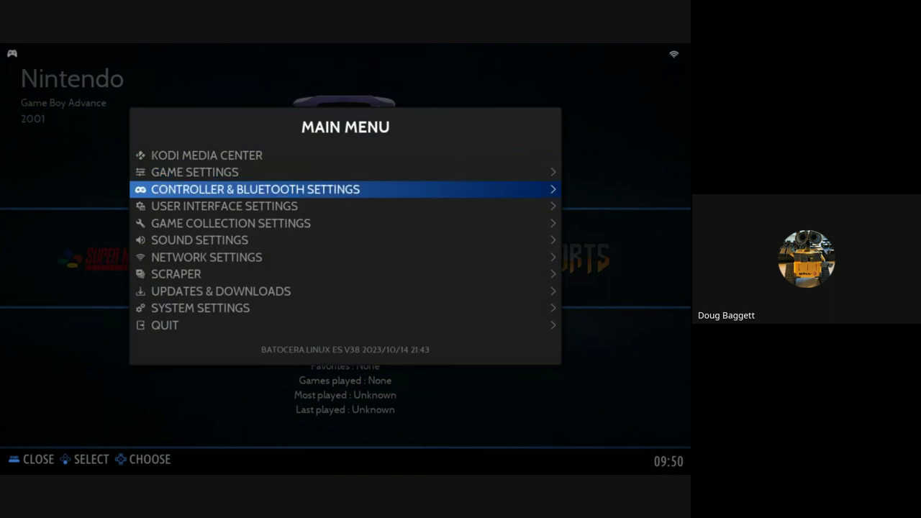
key(Escape)
key(Return)
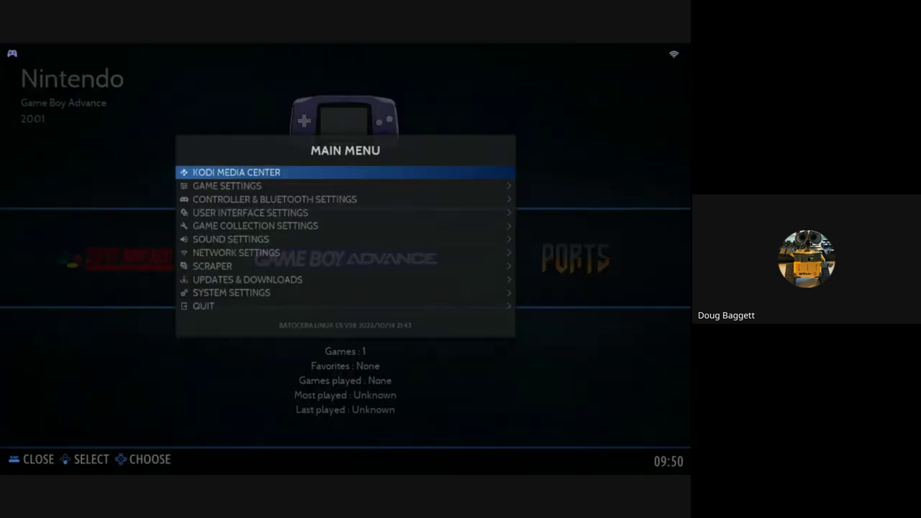
key(Down)
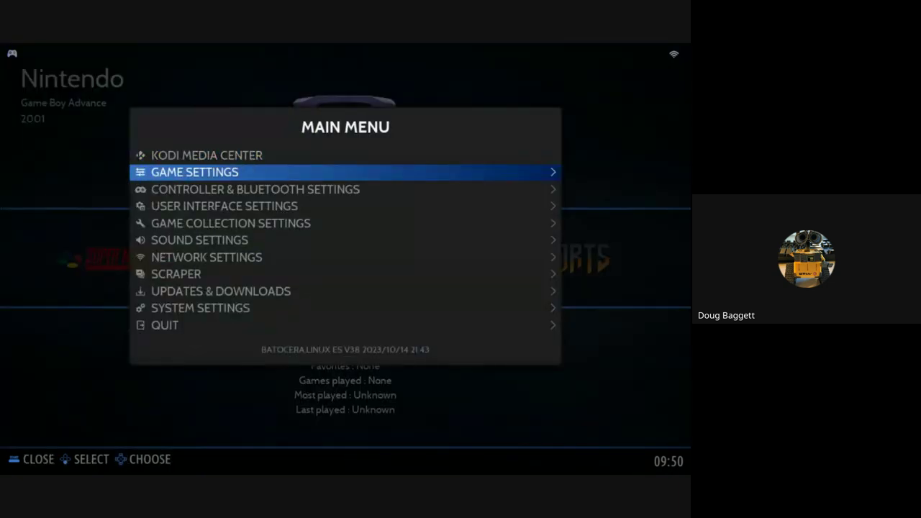
key(Down)
key(Return)
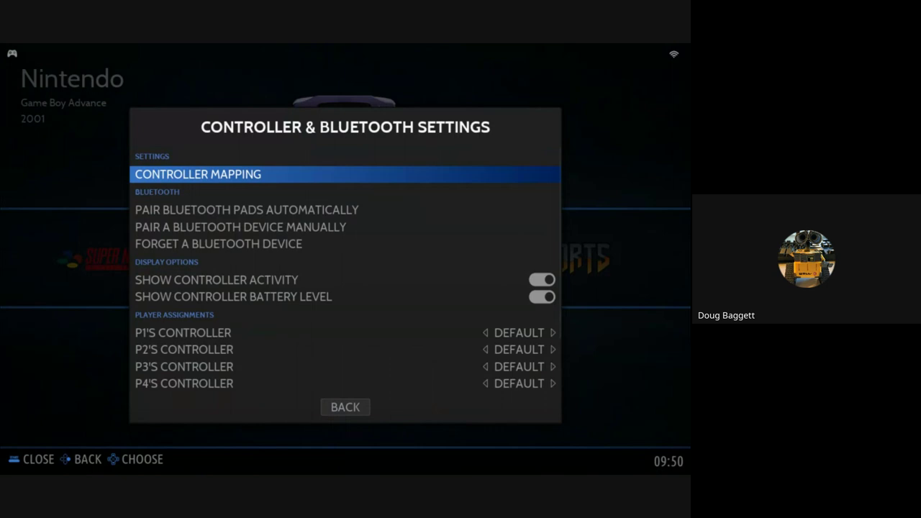
Look through the Bluetooth, display and player assignment options, and return to the main menu.
key(Down)
key(Down)
key(Down)
key(Down)
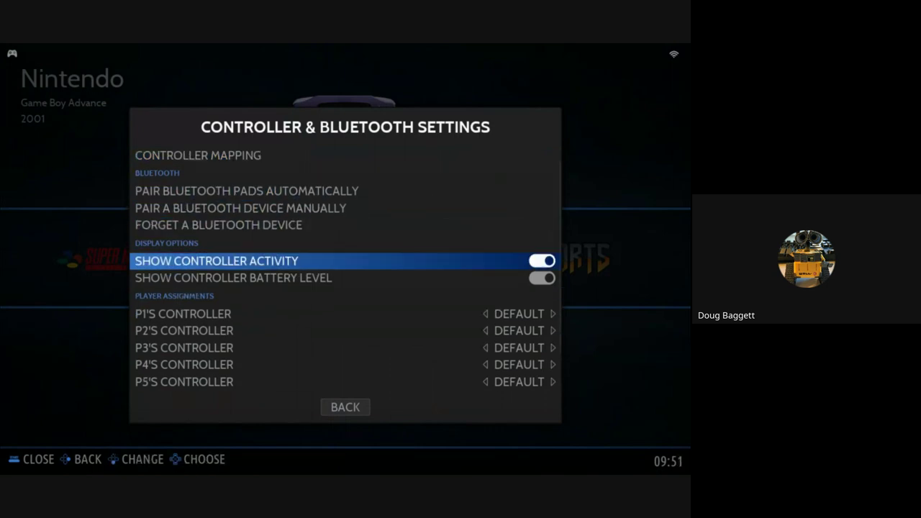
key(Down)
key(Down)
key(Down)
key(Escape)
Open the User Interface Settings and look through the appearance, display and gamelist options.
key(Down)
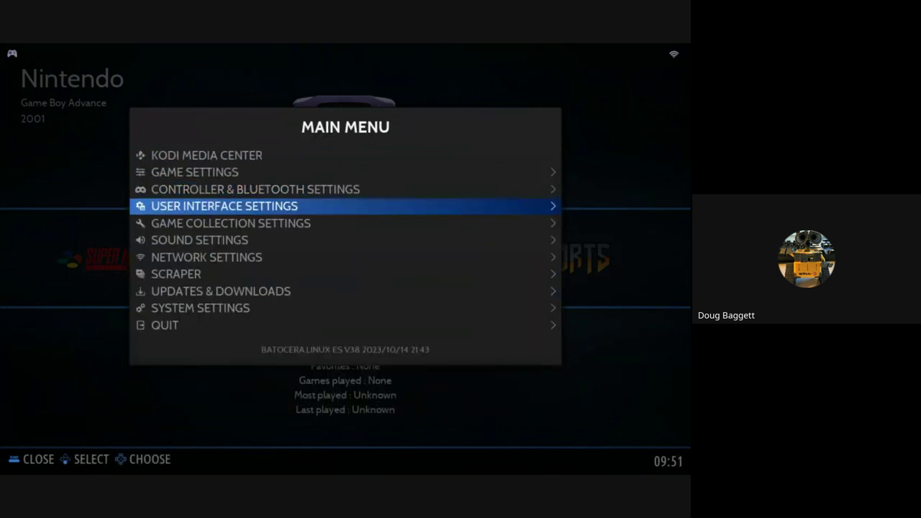
key(Return)
key(Down)
key(Down)
key(Down)
key(Down)
key(Down)
key(Down)
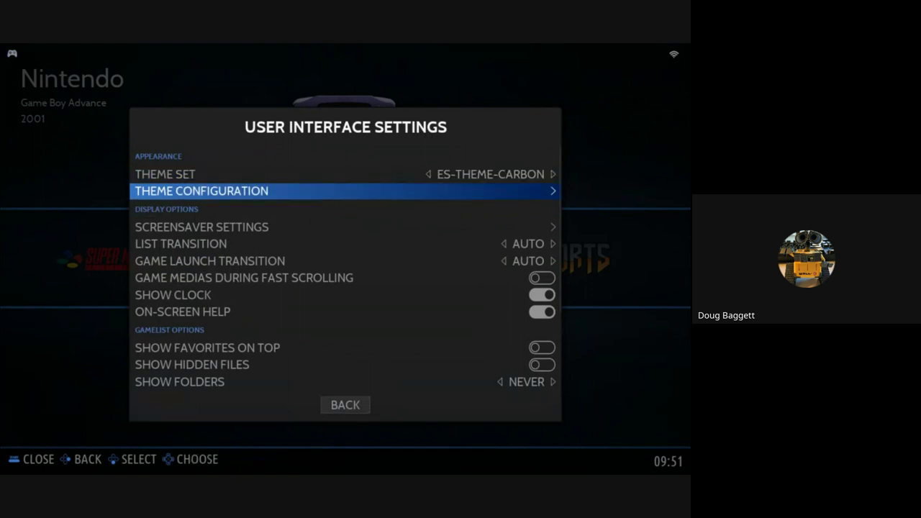
key(Down)
key(Down)
key(Down)
key(Down)
key(Down)
key(Down)
key(Down)
key(Down)
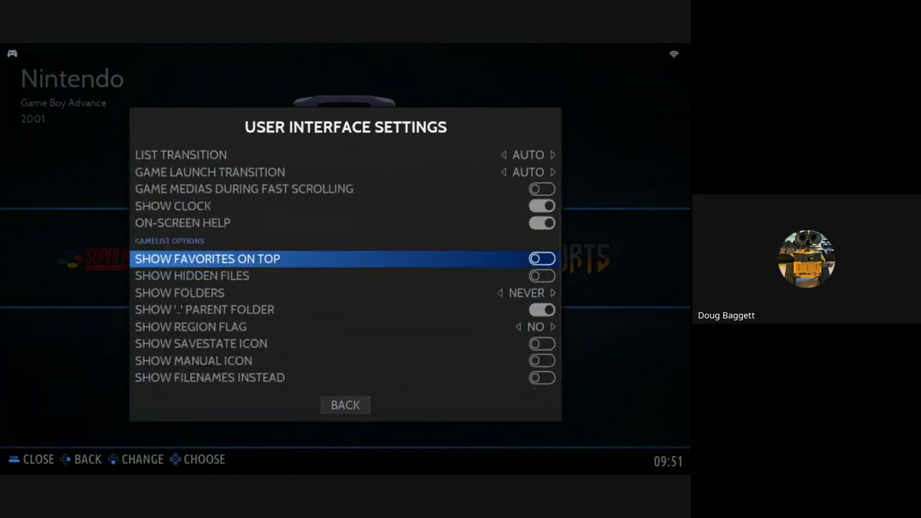
Try the Show Manual Icon option, switch it back off and leave the User Interface Settings.
key(Return)
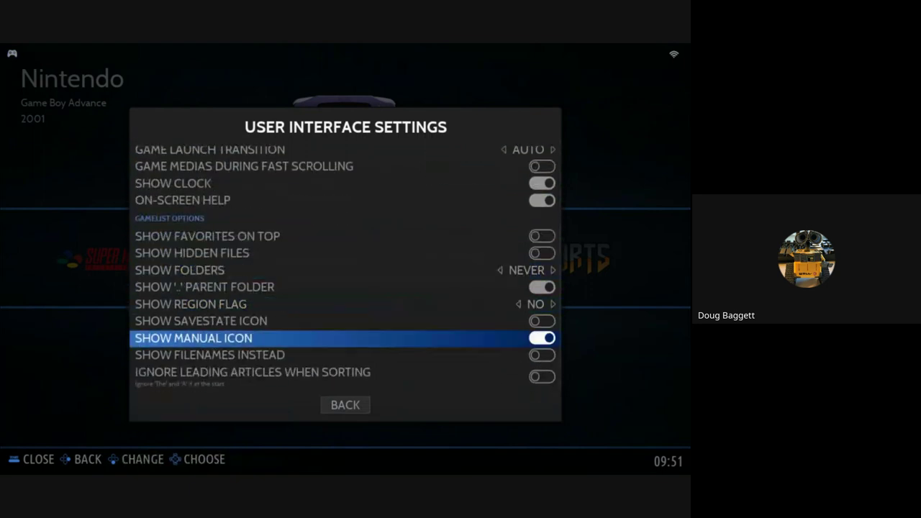
key(Return)
key(Escape)
Open the Game Collection Settings and look through the options down to Create New Dynamic Collection.
key(Down)
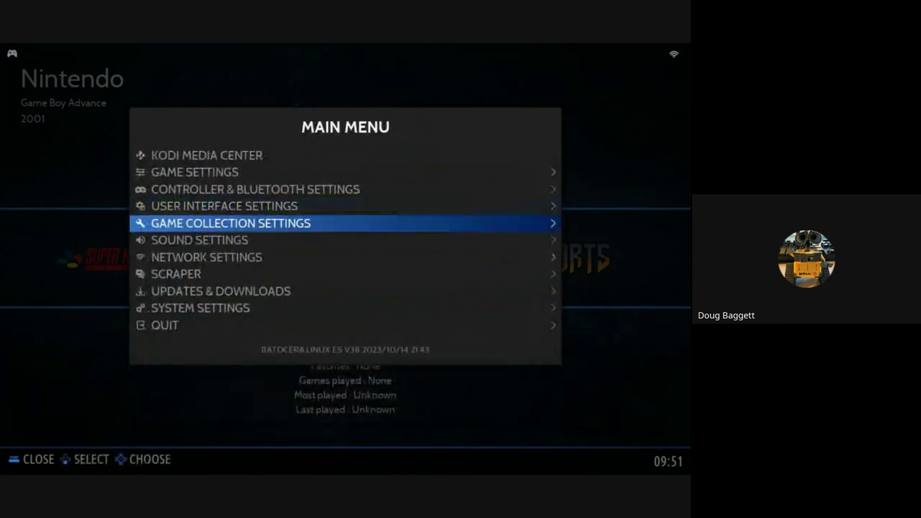
key(Return)
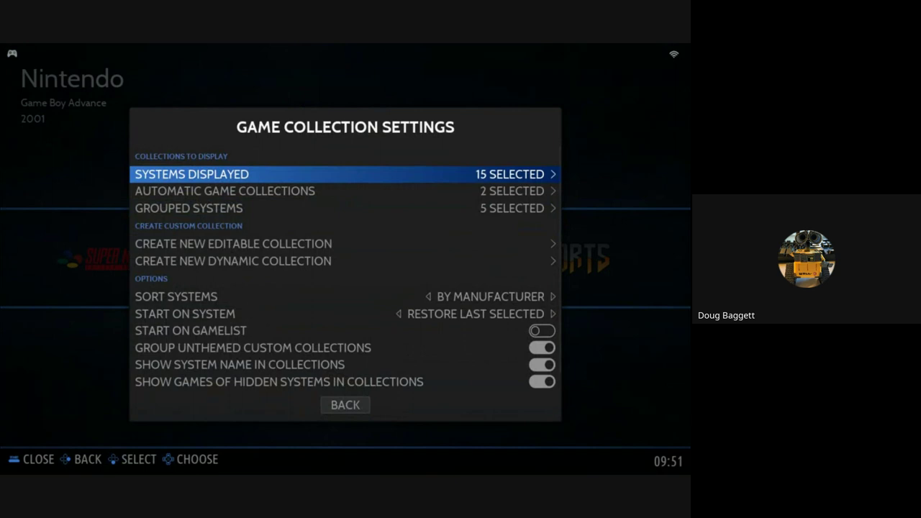
key(Down)
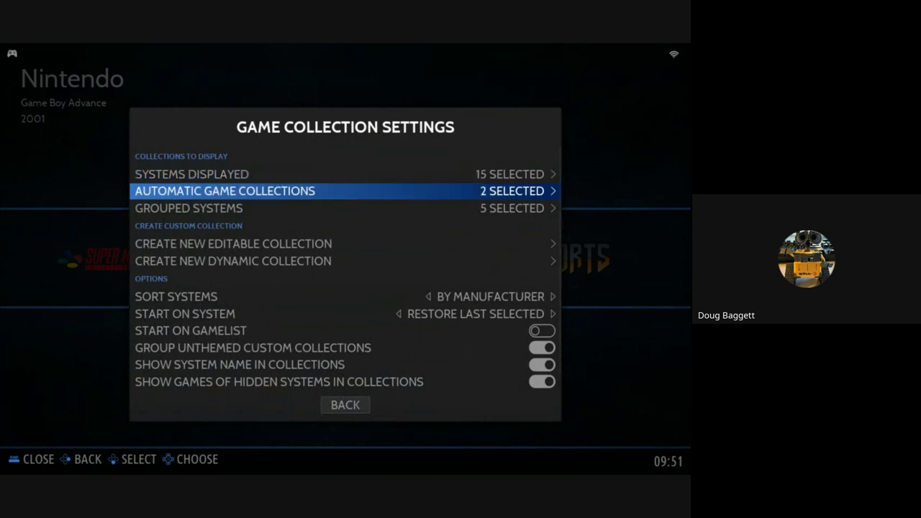
key(Down)
key(Down)
key(Down)
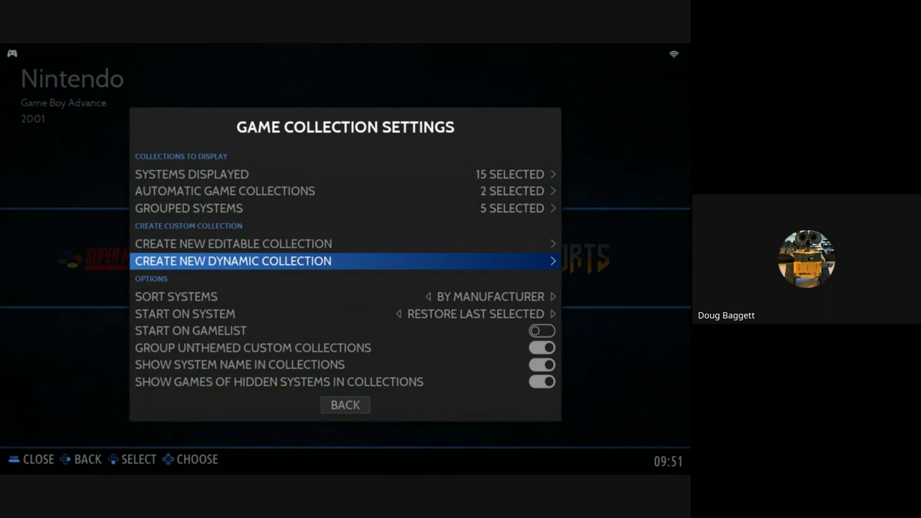
Return to the main menu and move down past the network and scraper entries to Updates & Downloads.
key(Escape)
key(Down)
key(Down)
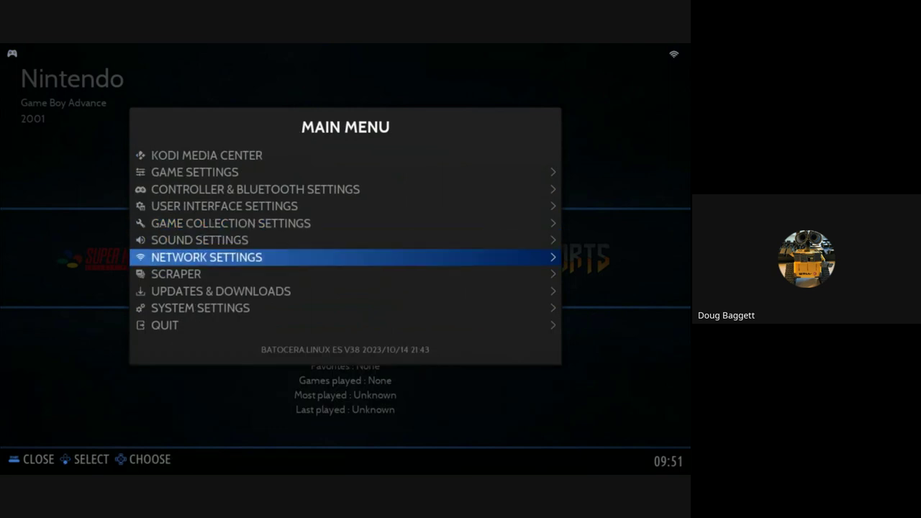
key(Down)
key(Down)
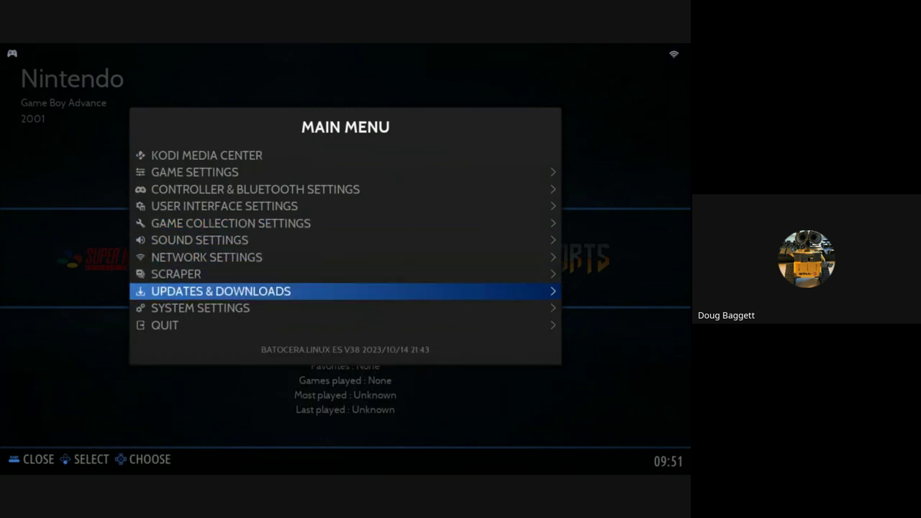
Move down to the Quit entry, view its restart, suspend and shutdown options, and close the main menu.
key(Down)
key(Down)
key(Return)
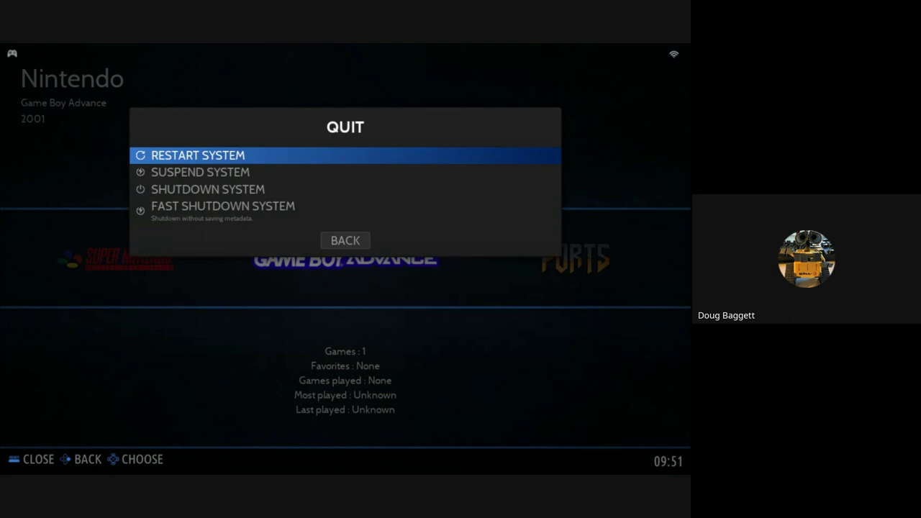
key(Escape)
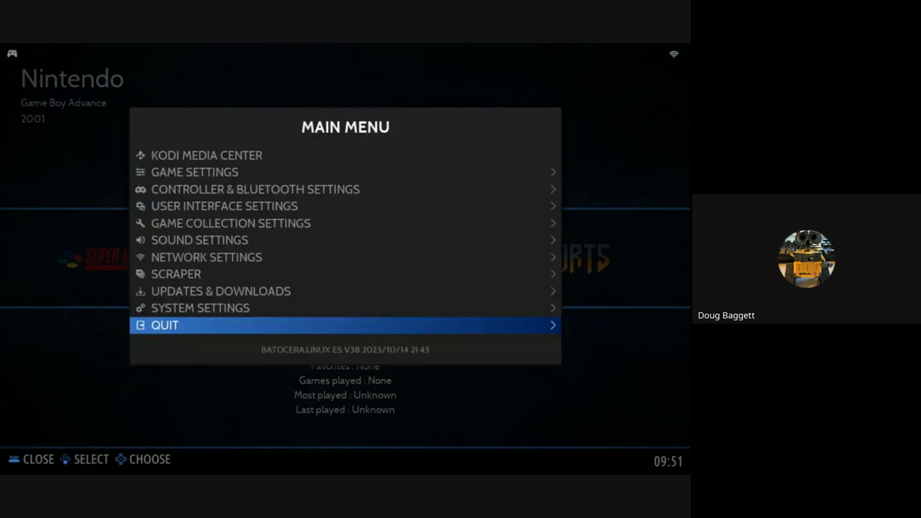
key(Escape)
Open the Nintendo Entertainment System game list briefly and return to the system selection.
key(Left)
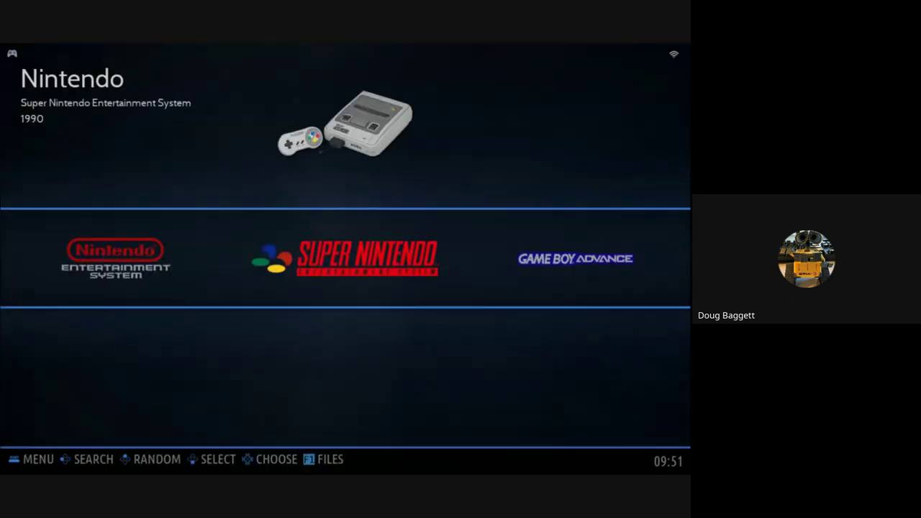
key(Left)
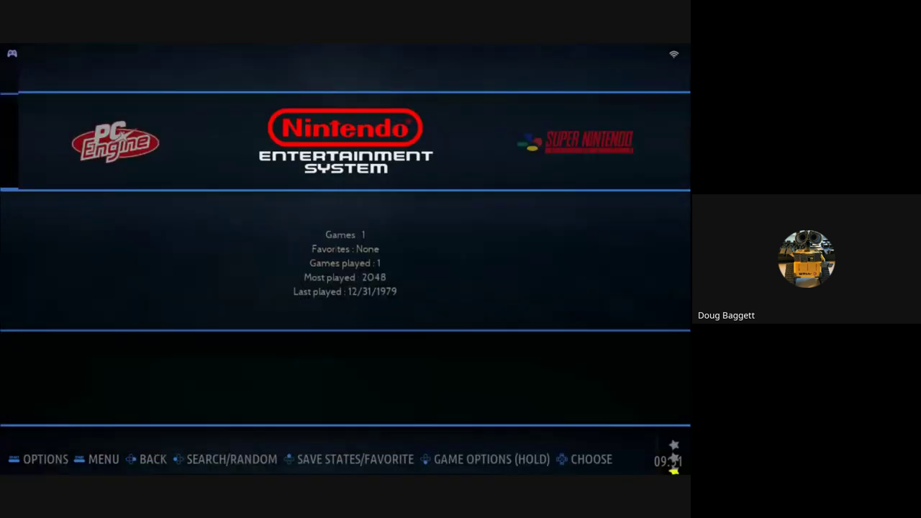
key(Return)
key(Escape)
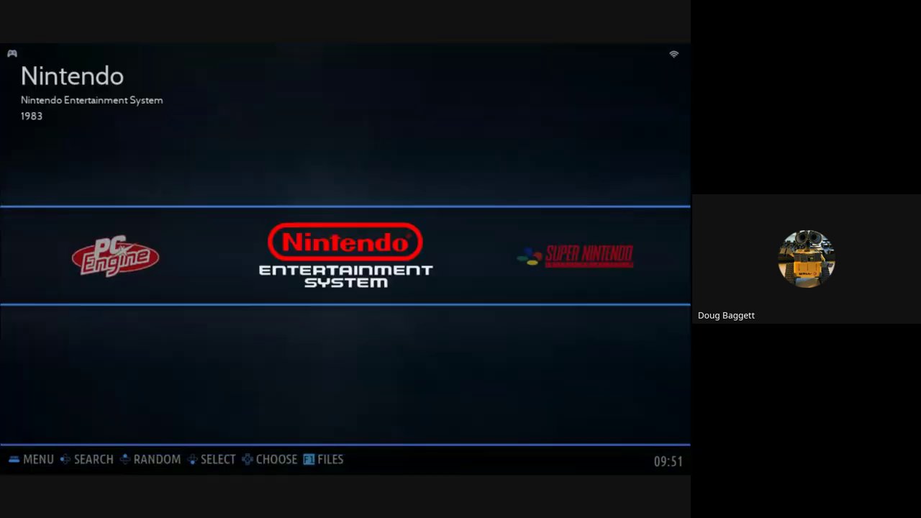
key(Right)
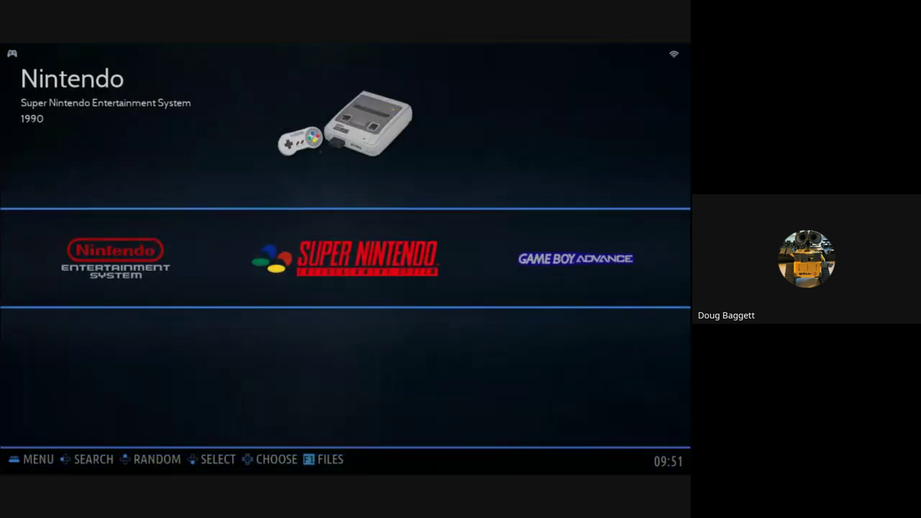
Go back through the systems past PC Engine and Commodore 64 and open the Atari 2600 game list.
key(Left)
key(Left)
key(Left)
key(Left)
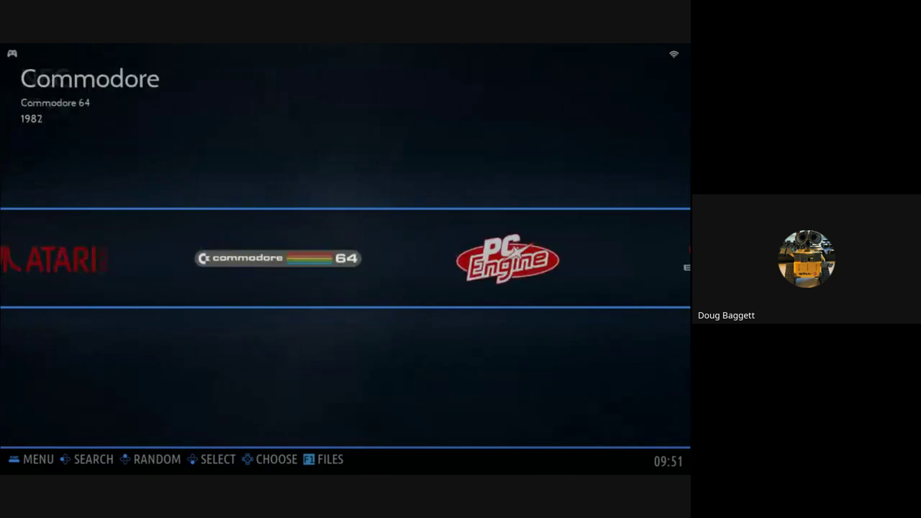
key(Return)
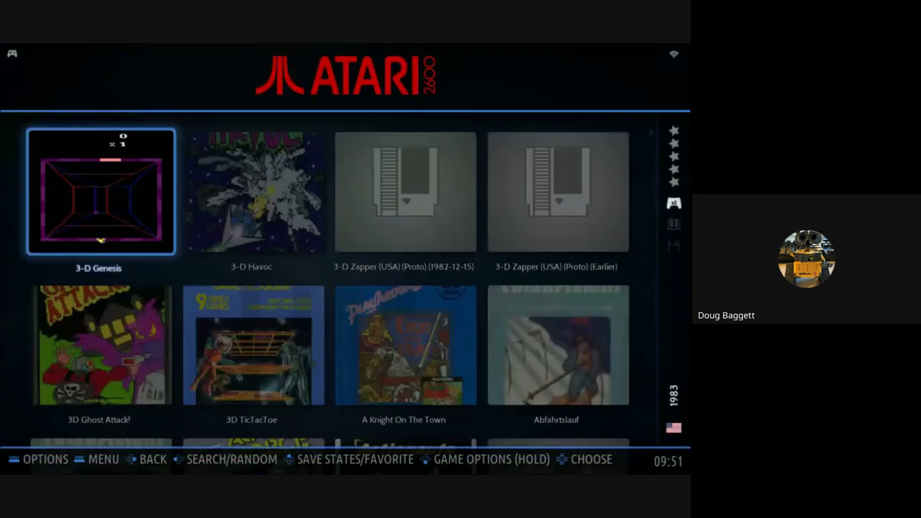
Look through the Atari 2600 games down to Astro Attack and back up to 3-D Genesis.
key(Down)
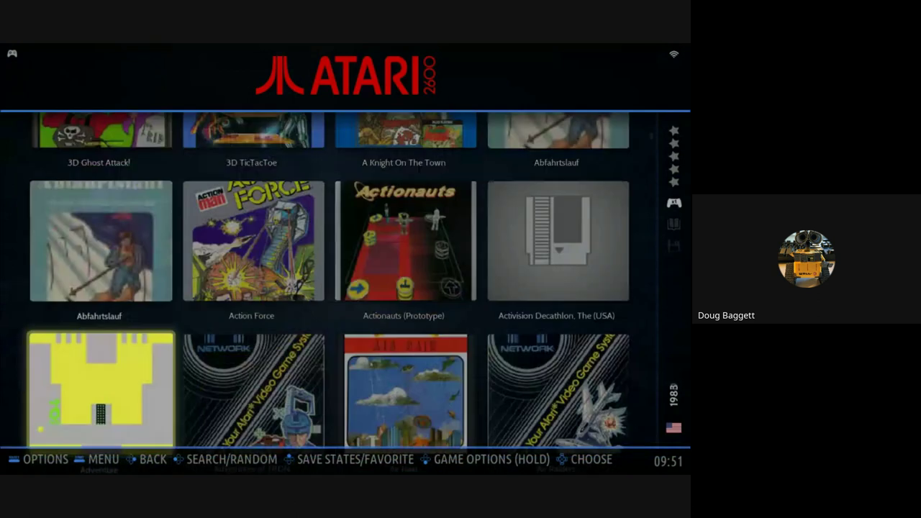
key(Down)
key(Down)
key(Down)
key(Down)
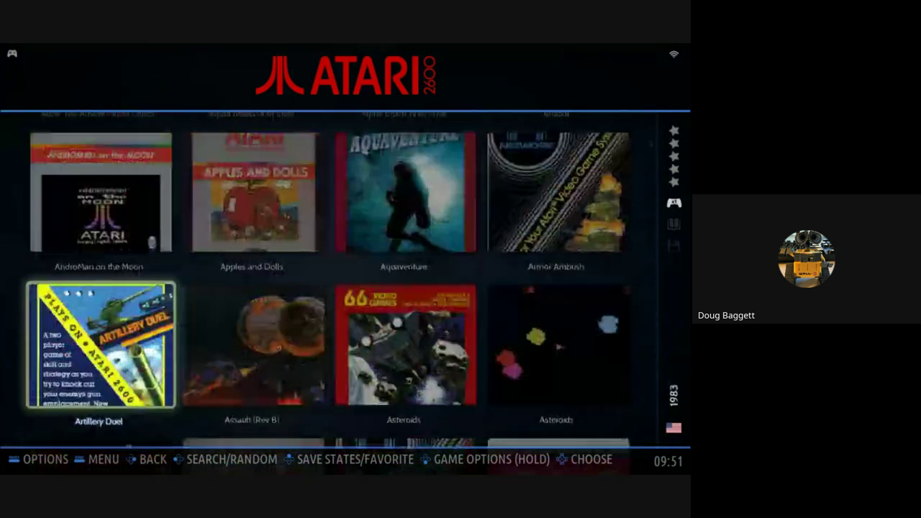
key(Down)
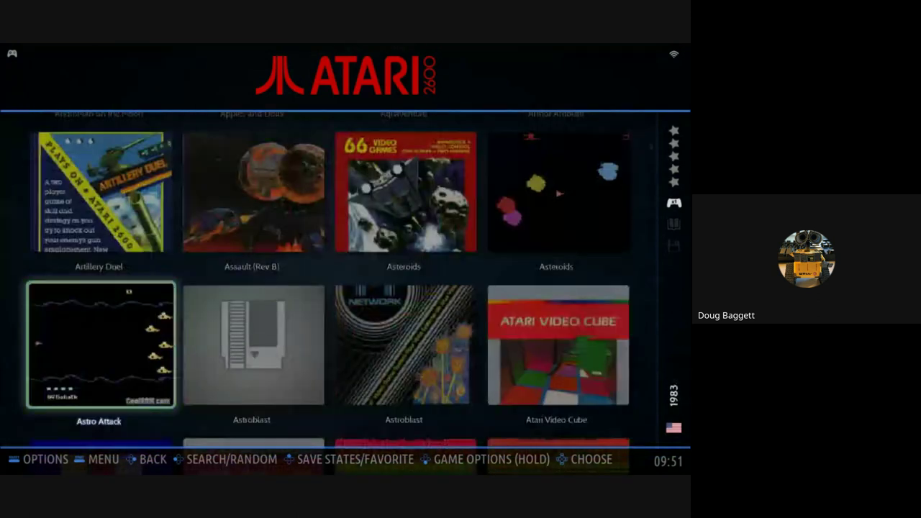
key(Up)
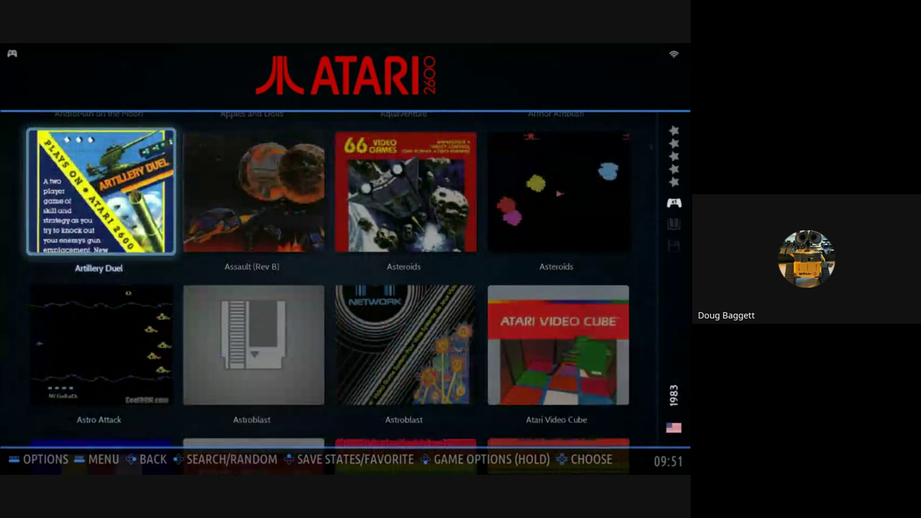
key(Up)
key(Up)
key(Up)
key(Up)
key(Up)
key(Up)
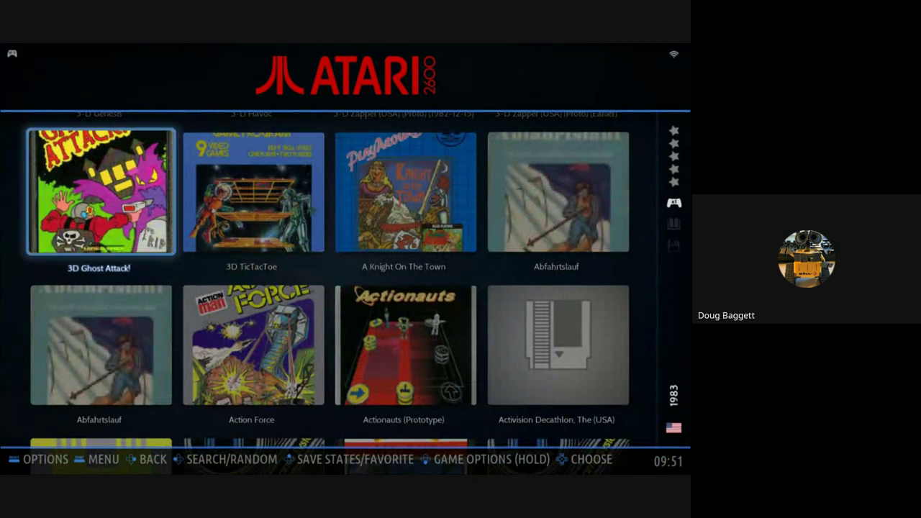
key(Up)
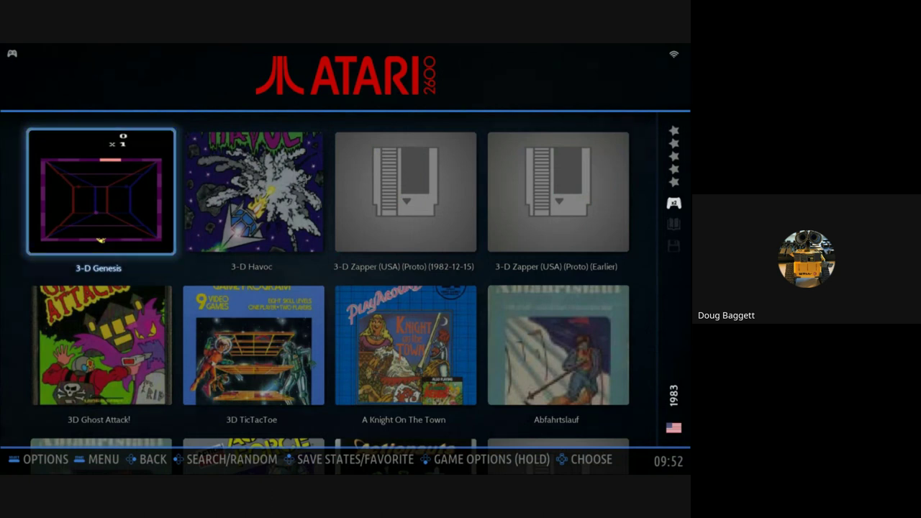
key(Return)
key(Escape)
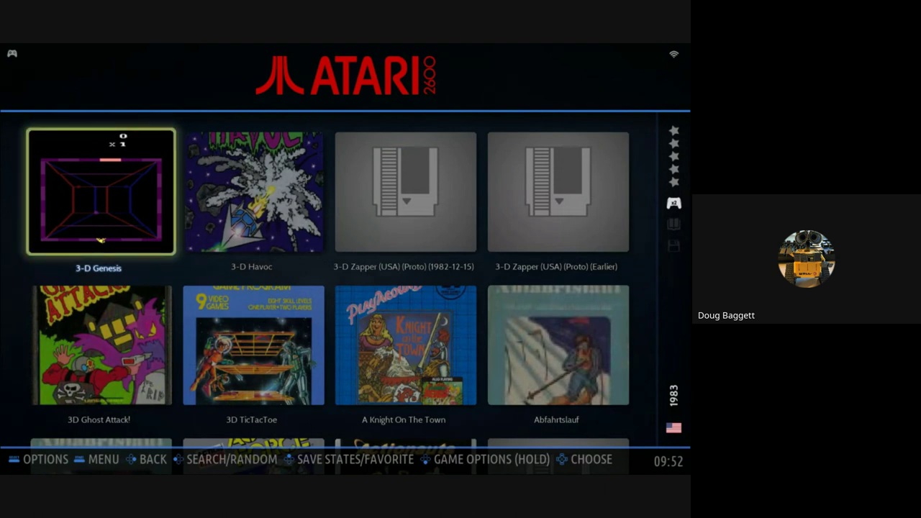
key(y)
key(Down)
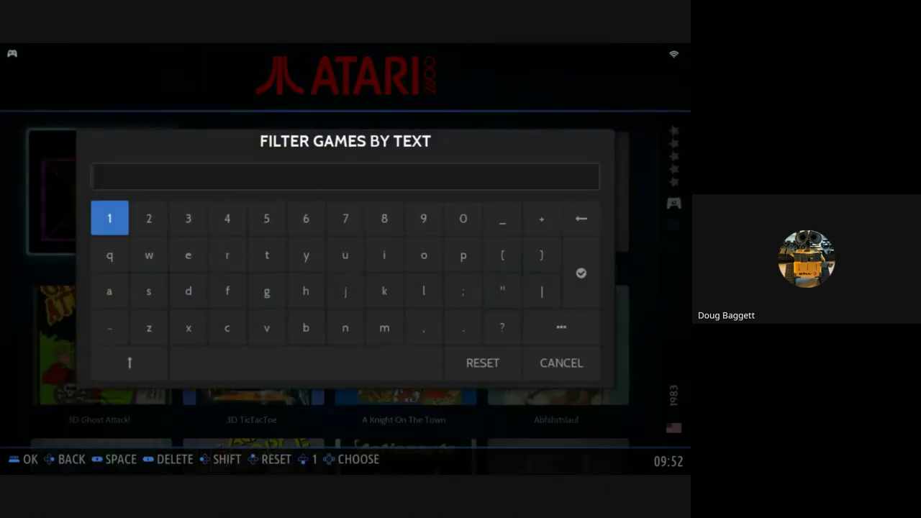
key(Down)
key(Down)
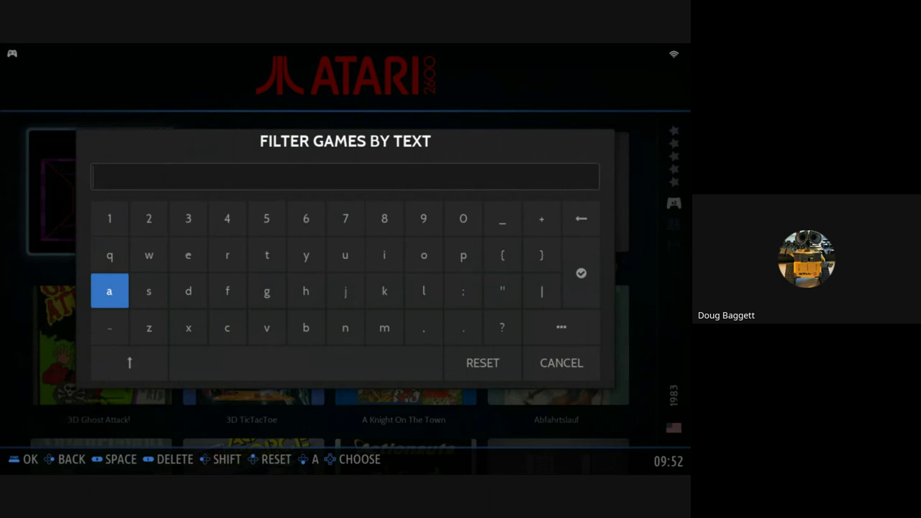
key(Return)
key(Right)
key(Right)
key(Right)
key(Right)
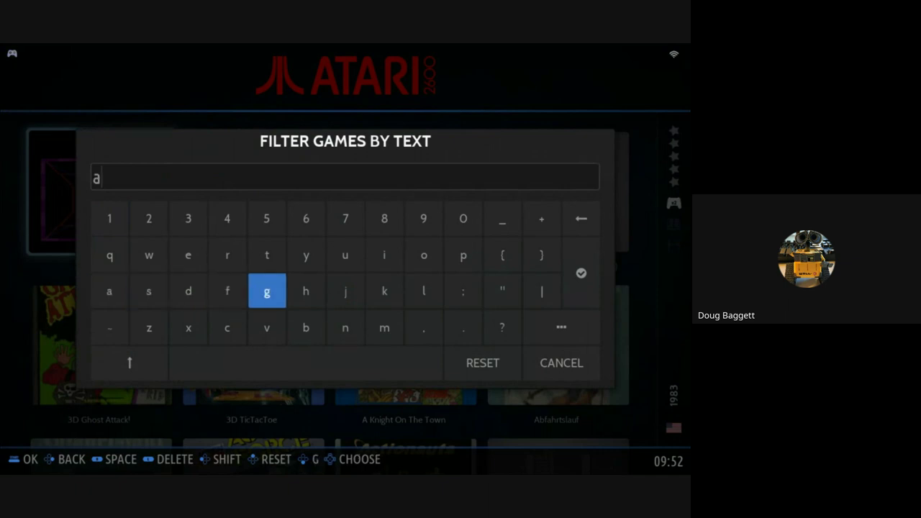
key(Up)
key(Down)
key(Down)
key(Down)
key(Right)
key(Right)
key(Right)
key(Return)
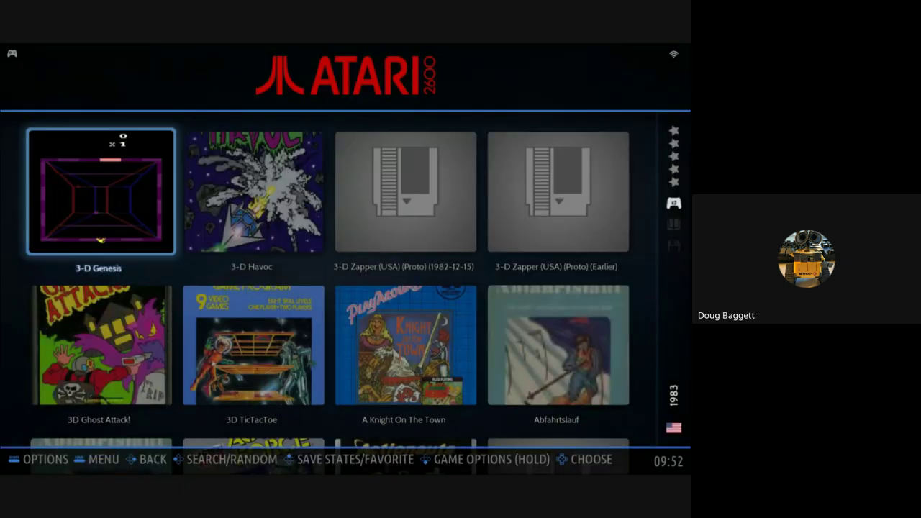
Launch 3-D Genesis, exit to the Atari 2600 game list and close the main menu.
key(Return)
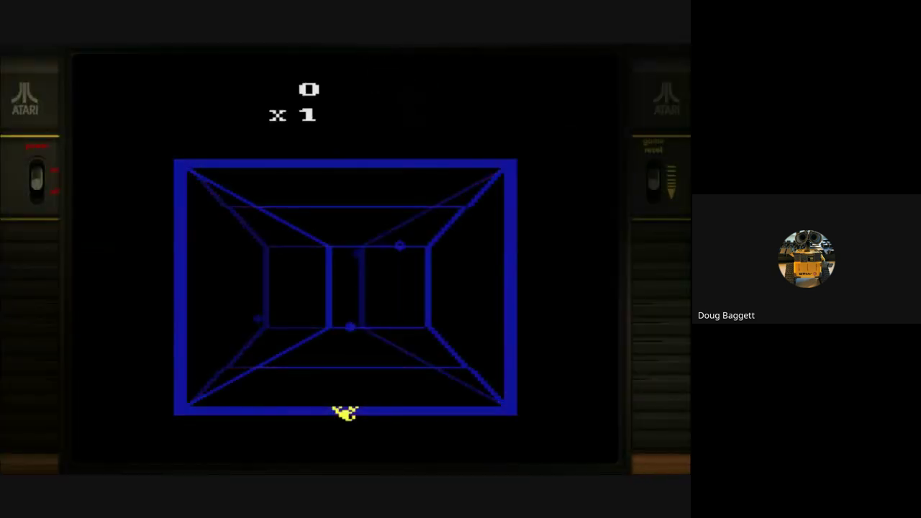
key(Escape)
key(Escape)
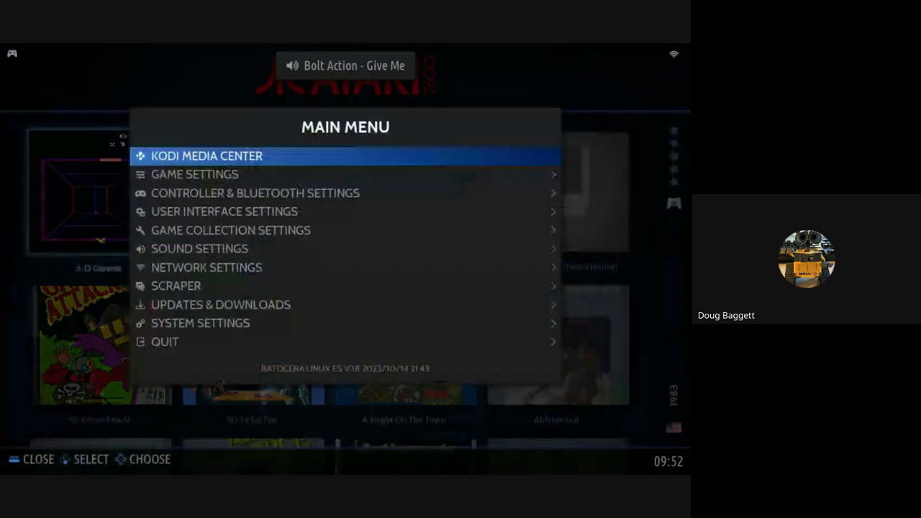
key(Escape)
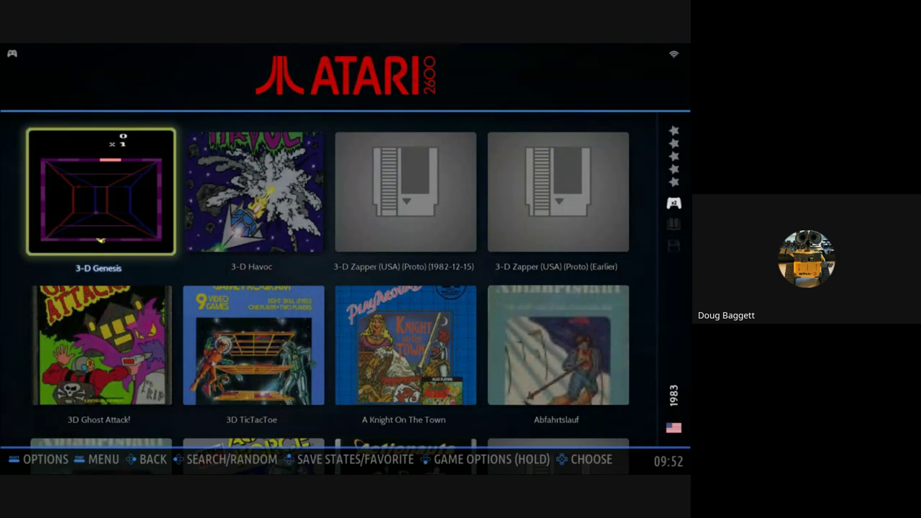
Open the text filter for the Atari 2600 games and enter "river".
key(y)
key(Down)
key(Down)
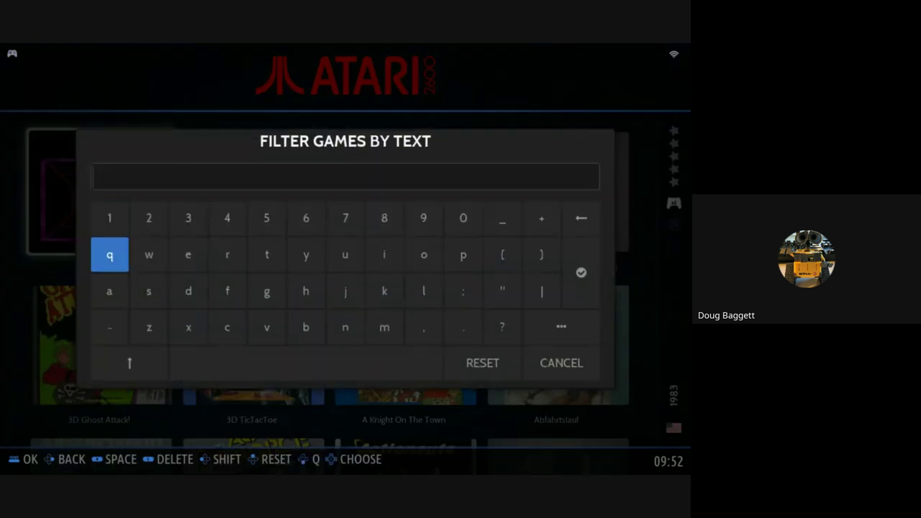
key(Right)
key(Right)
key(Right)
key(Right)
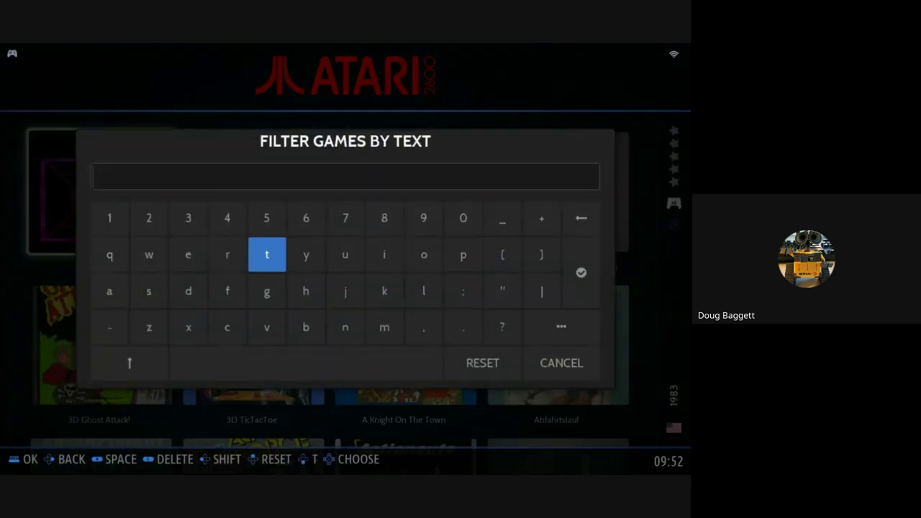
key(Left)
key(Return)
key(Right)
key(Right)
key(Right)
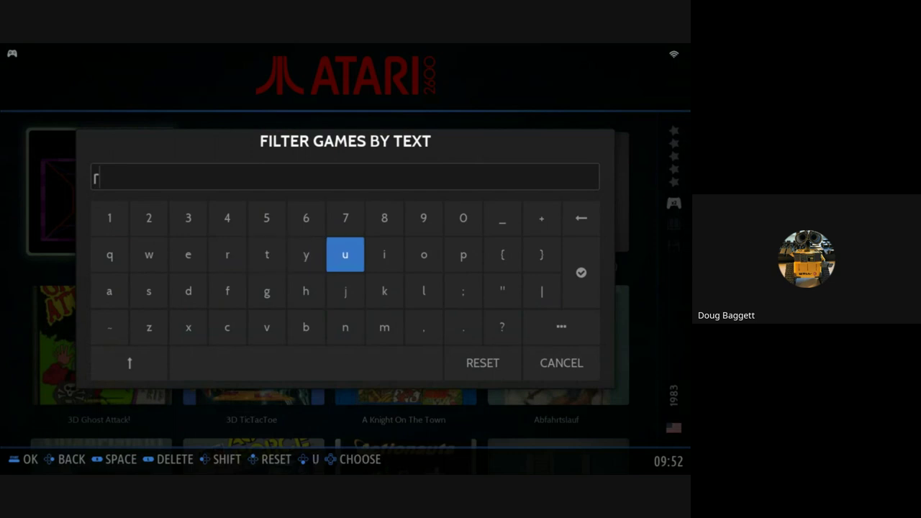
key(Right)
key(Return)
key(Down)
key(Down)
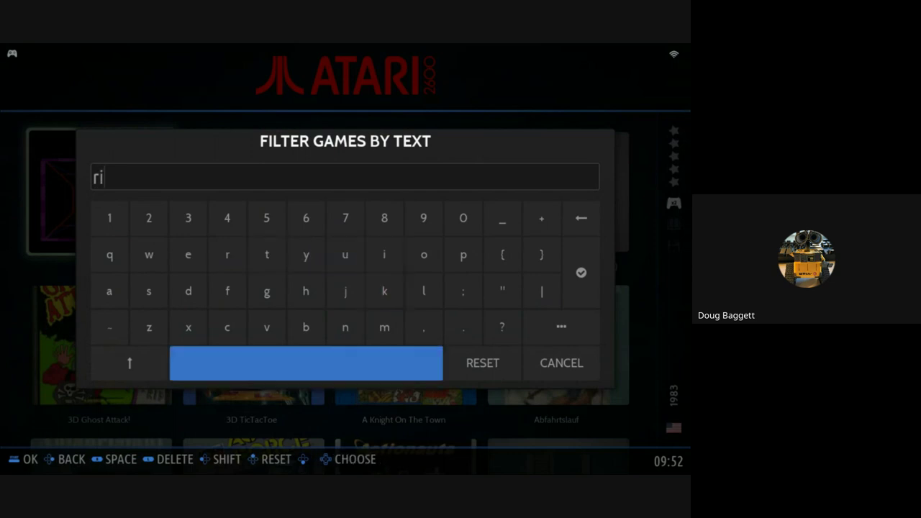
key(Up)
key(Left)
key(Left)
key(Left)
key(Return)
key(Up)
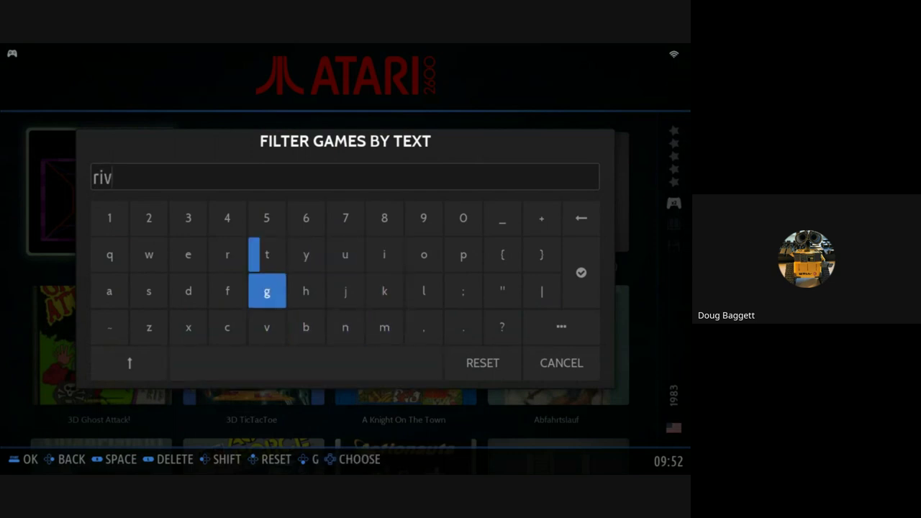
key(Up)
key(Up)
key(Down)
key(Left)
key(Left)
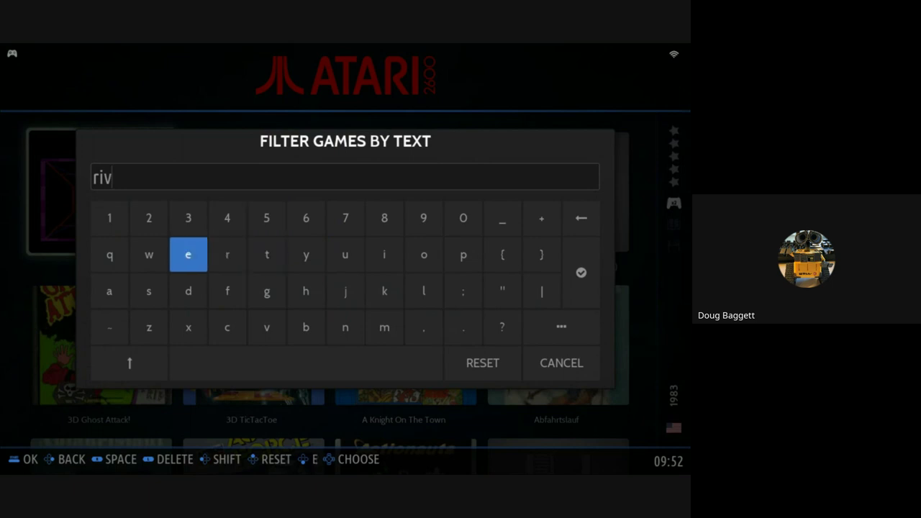
key(Return)
key(Right)
key(Return)
Apply the "river" filter to the Atari 2600 game list.
key(Right)
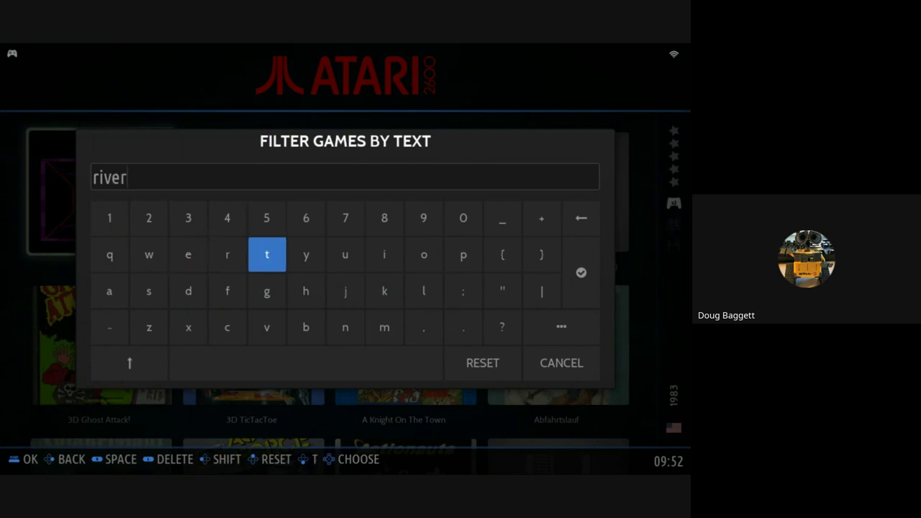
key(Right)
key(Right)
key(Right)
key(Right)
key(Right)
key(Right)
key(Right)
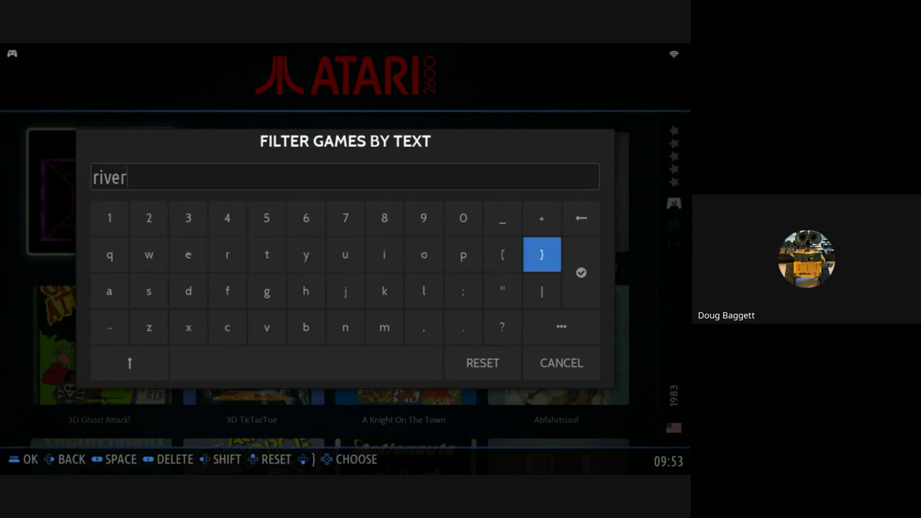
key(Down)
key(Down)
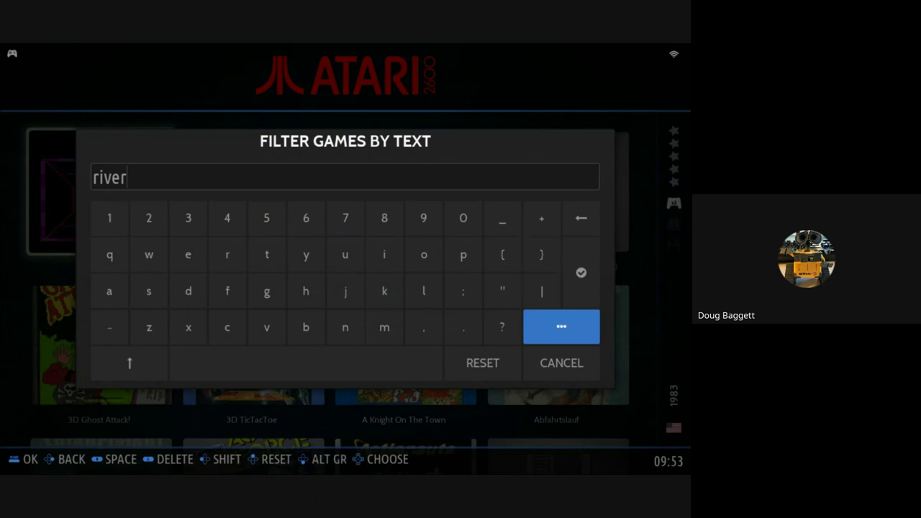
key(Up)
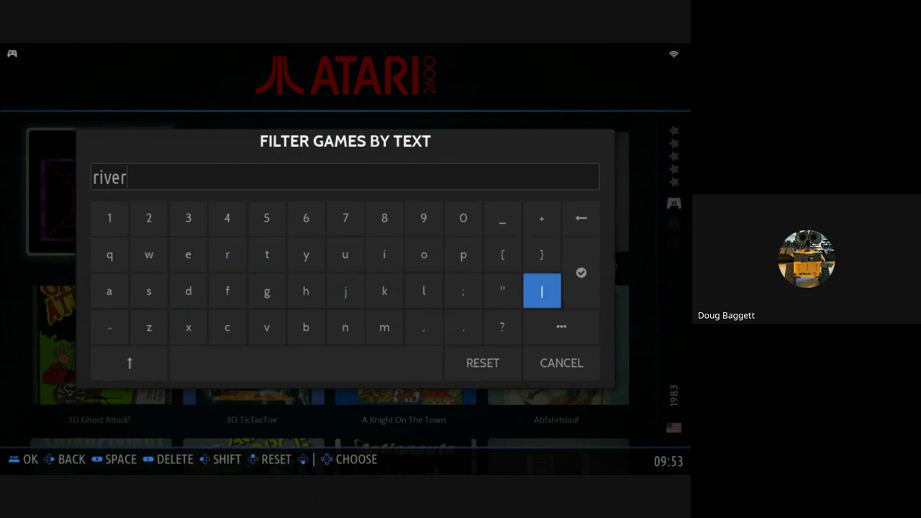
key(Right)
key(Return)
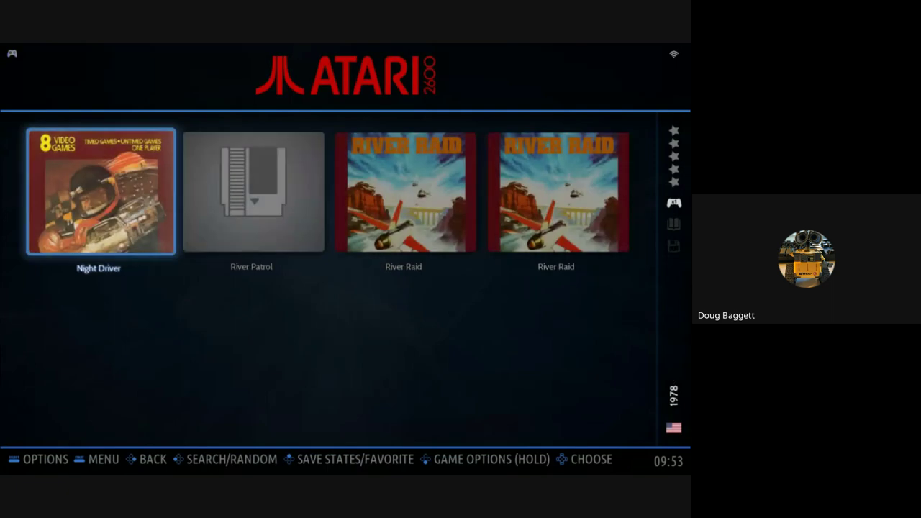
Select the first River Raid entry in the filtered list and launch the game.
key(Right)
key(Right)
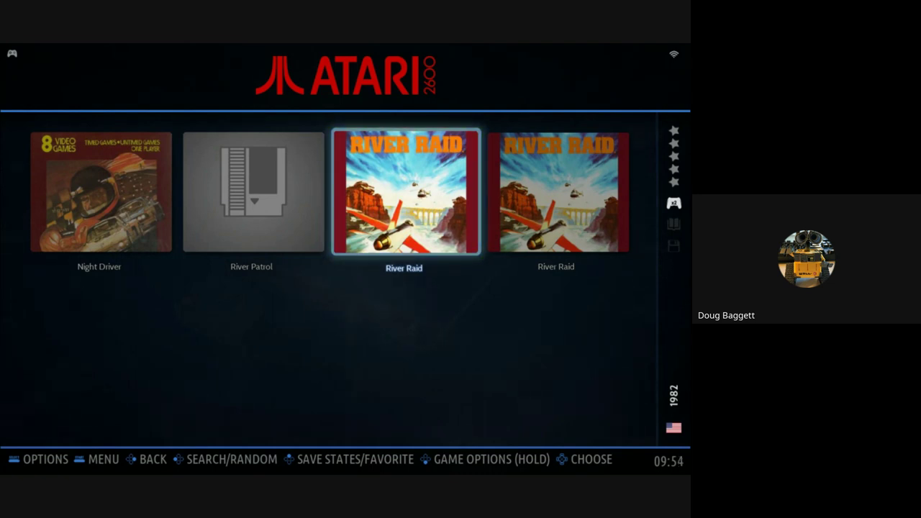
key(Return)
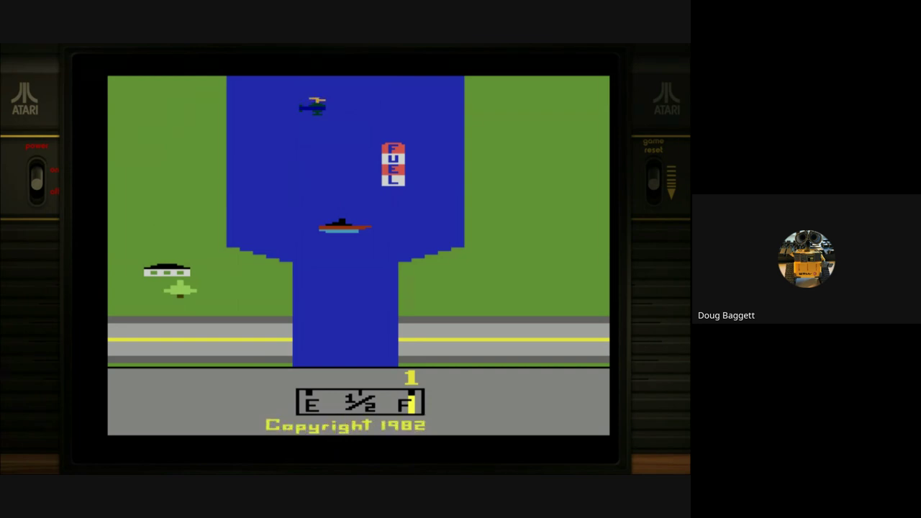
Start River Raid, exit to the Atari 2600 game list, and switch to Virtual Machine Manager.
key(F2)
key(Escape)
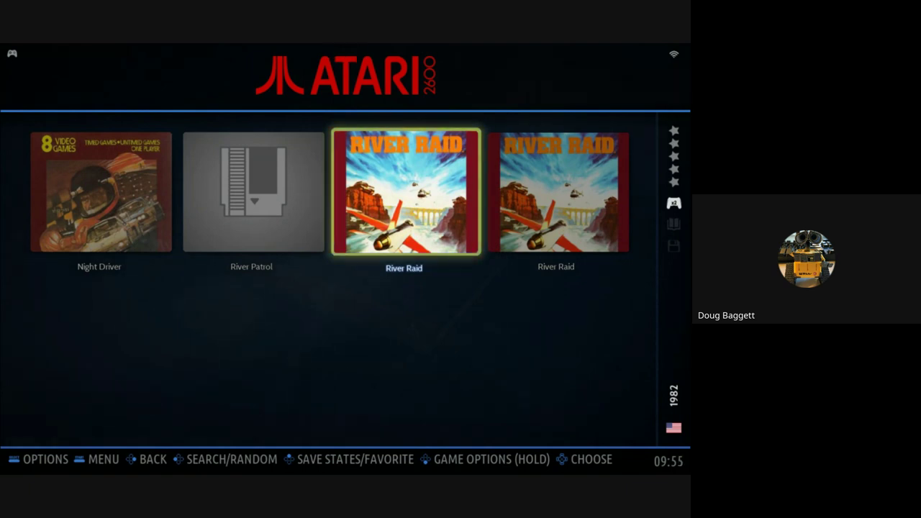
key(alt+Tab)
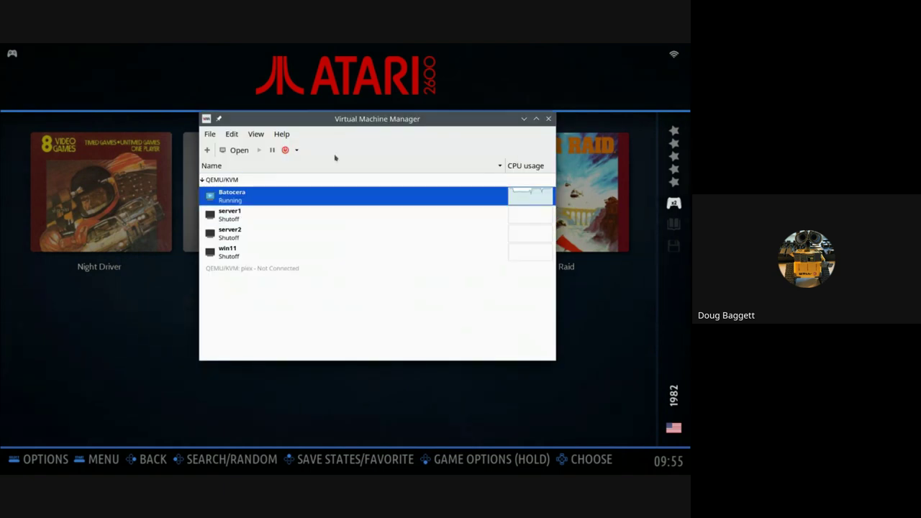
Reboot the Batocera virtual machine.
click(261, 135)
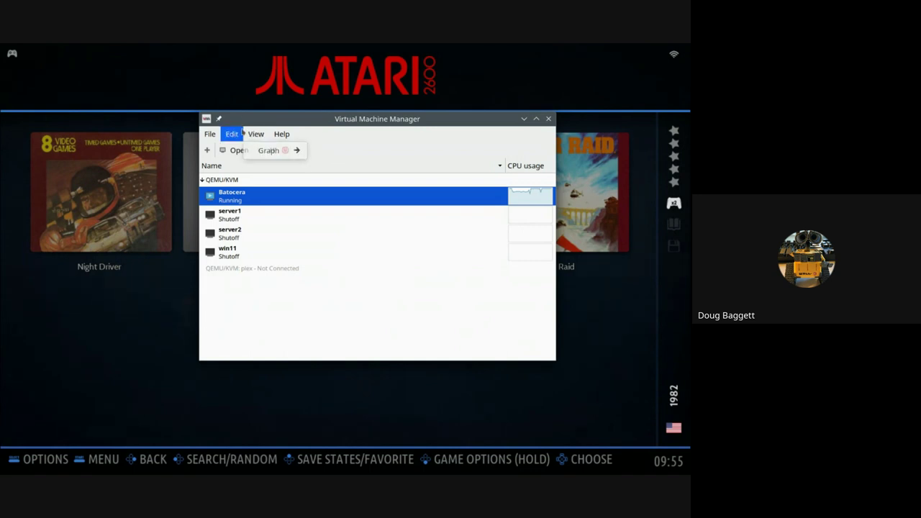
click(349, 192)
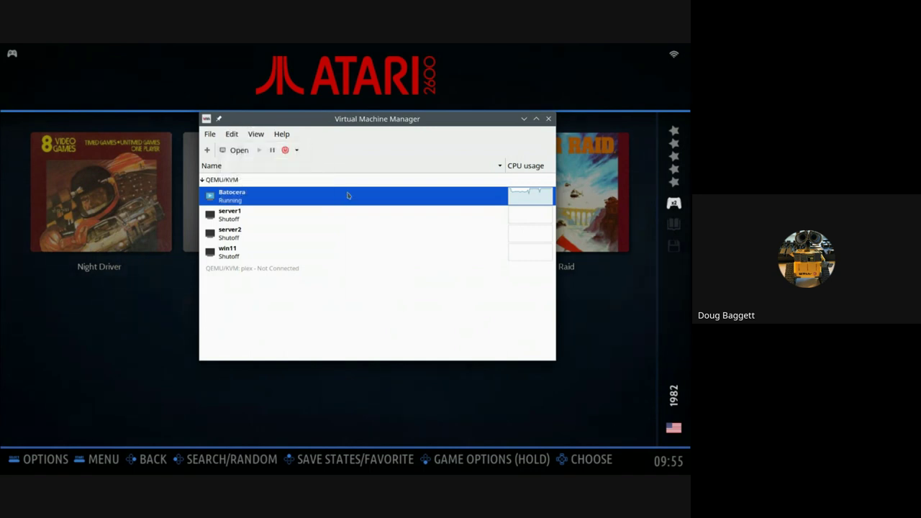
right_click(348, 193)
mouse_move(391, 233)
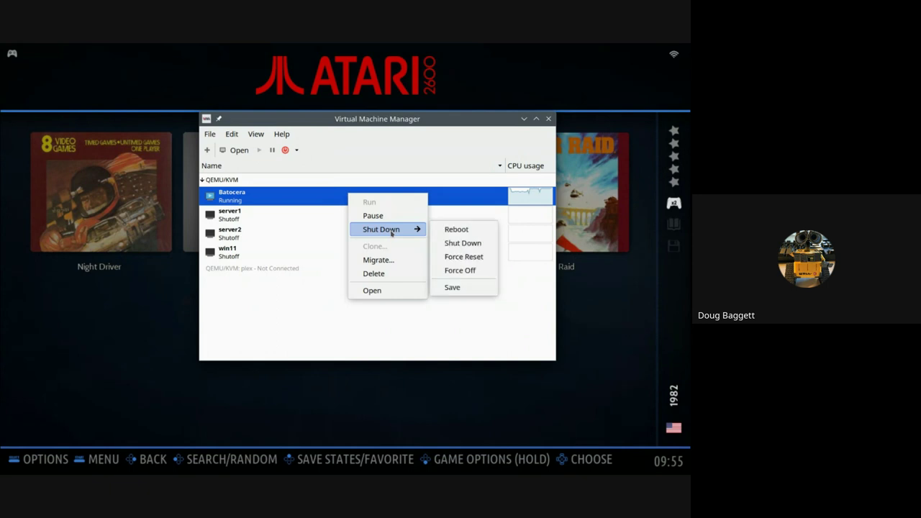
click(473, 230)
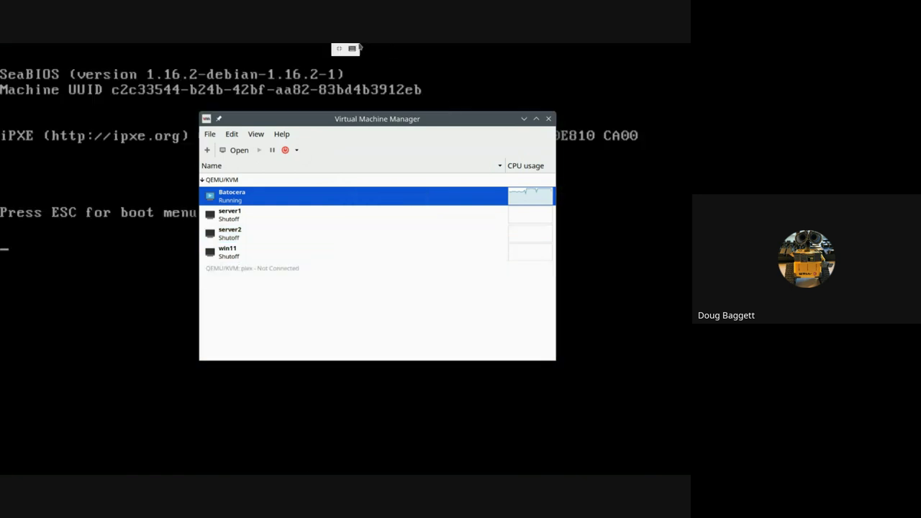
Leave the full-screen view of the Batocera virtual machine's console.
click(360, 46)
click(352, 48)
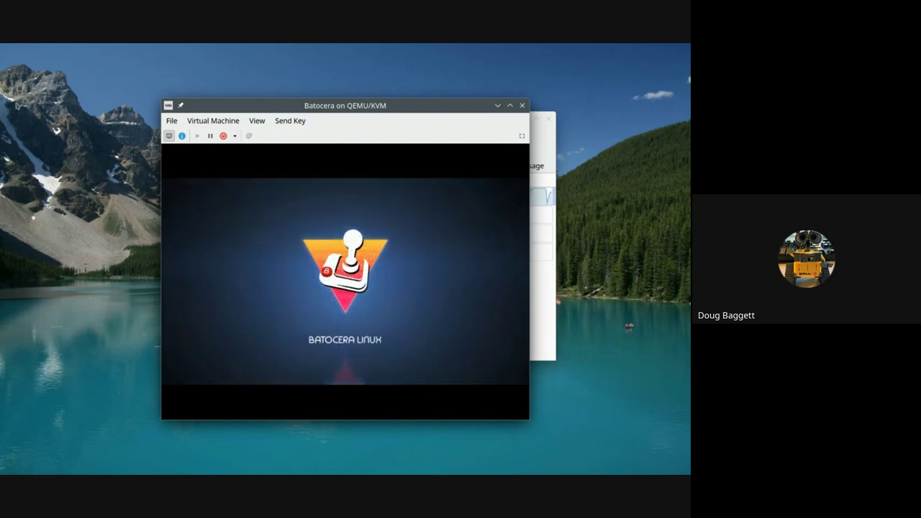
click(262, 122)
mouse_move(290, 121)
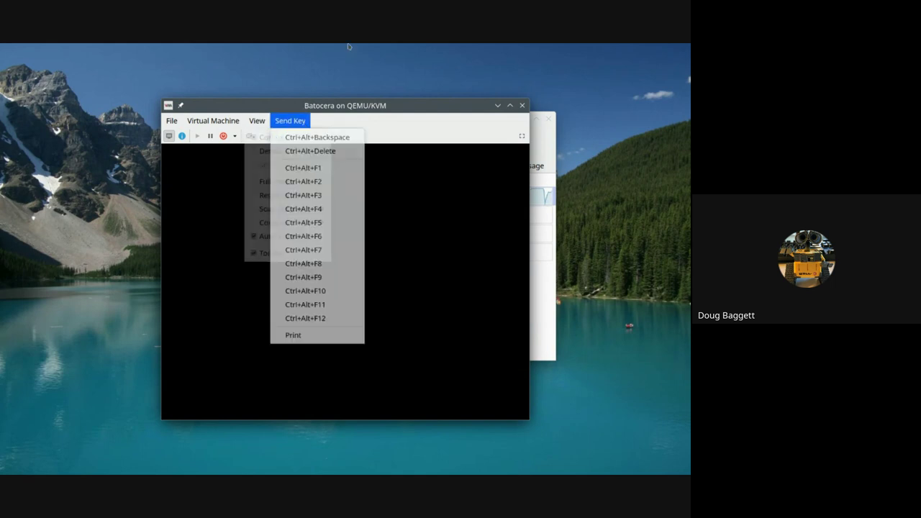
click(372, 115)
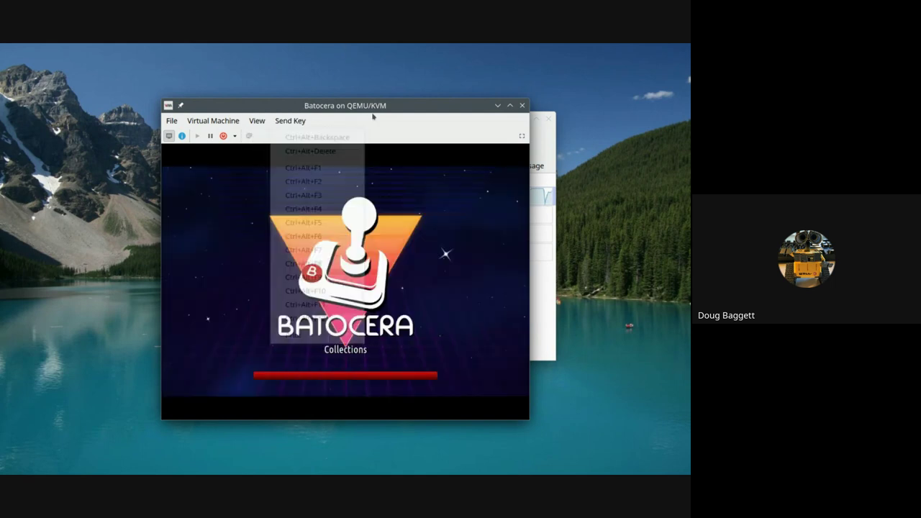
click(267, 124)
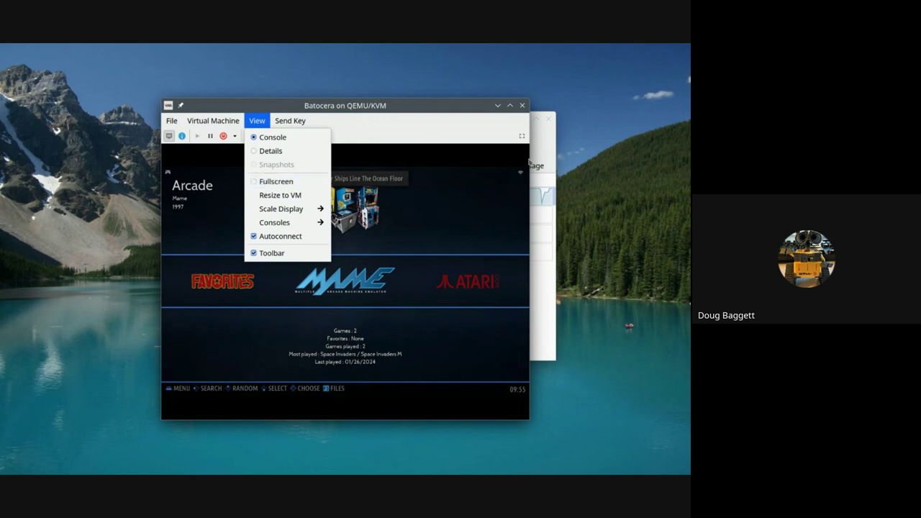
click(435, 137)
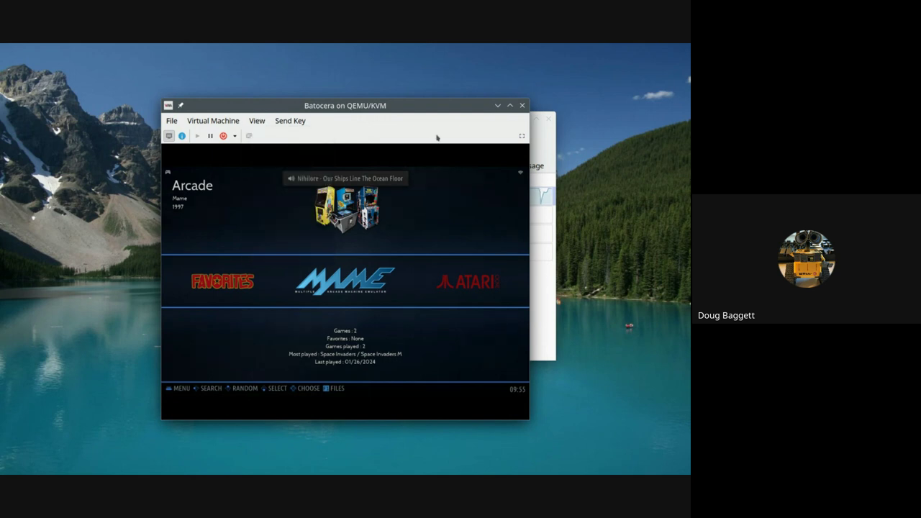
Open the Batocera virtual machine's hardware details and view the network interface's IP address.
click(261, 121)
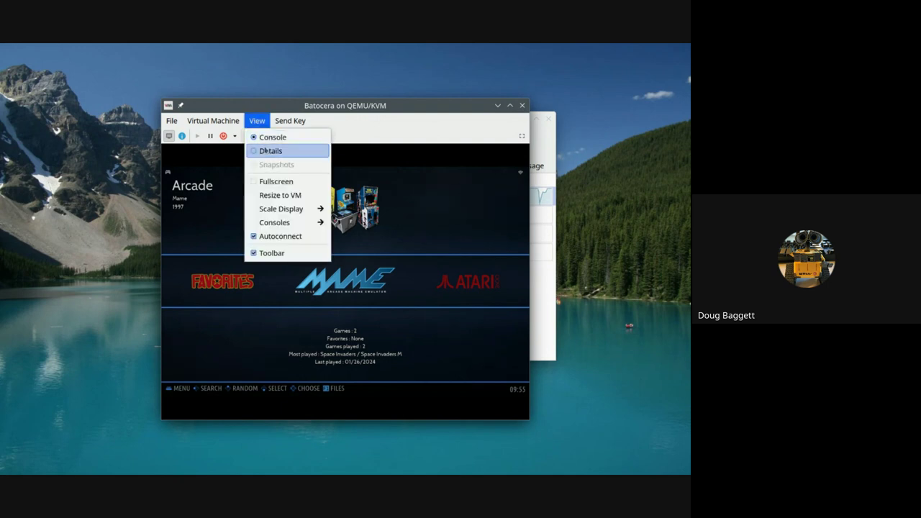
click(265, 151)
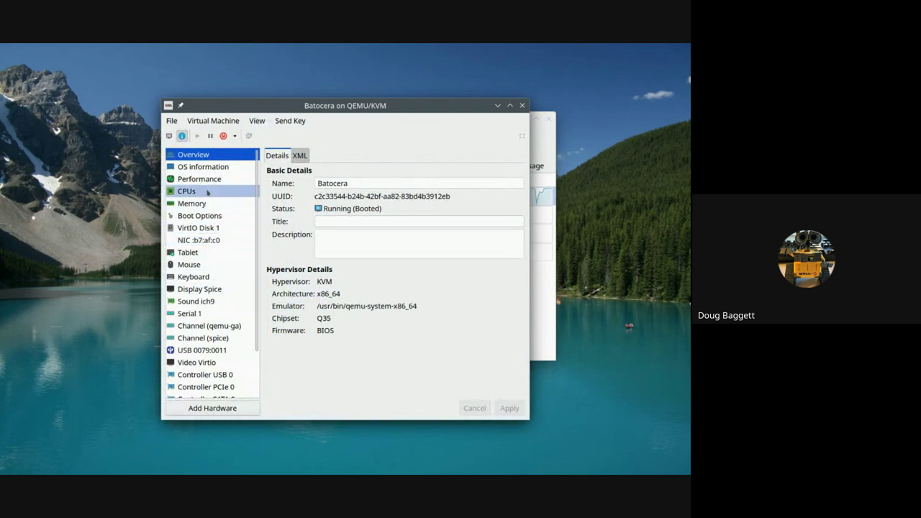
click(193, 241)
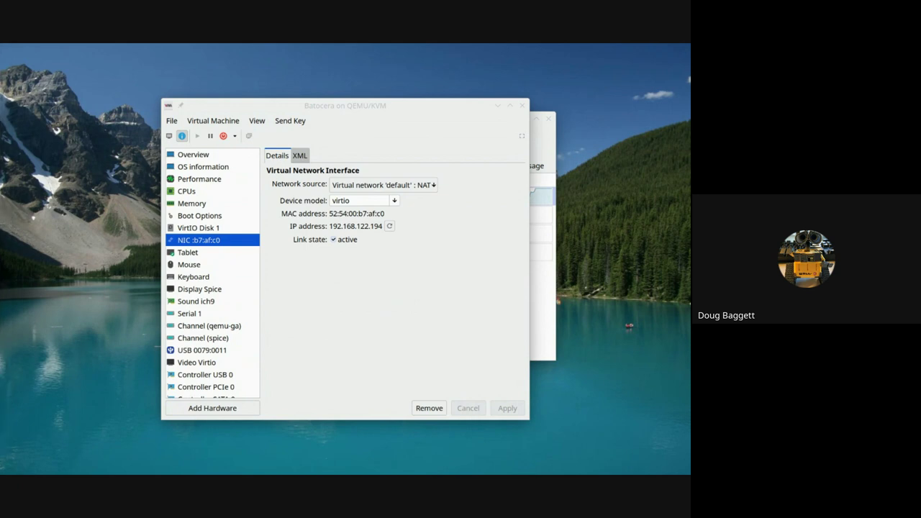
Switch to a Konsole terminal and place its window below the network interface details.
drag(661, 471, 242, 109)
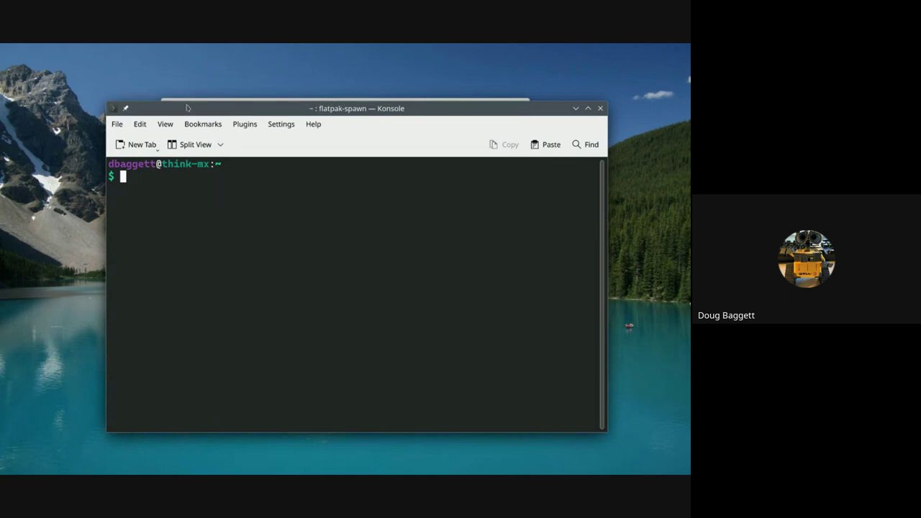
drag(186, 108, 232, 264)
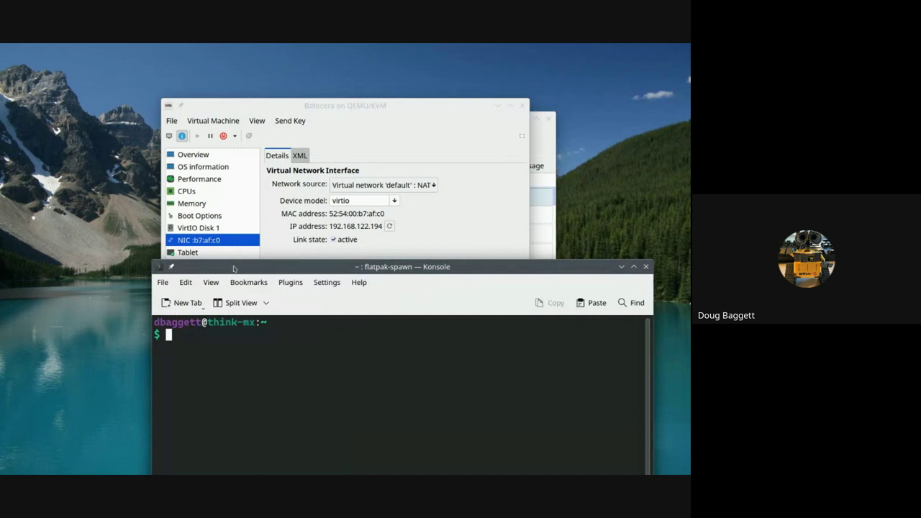
text(ssh root@`192)
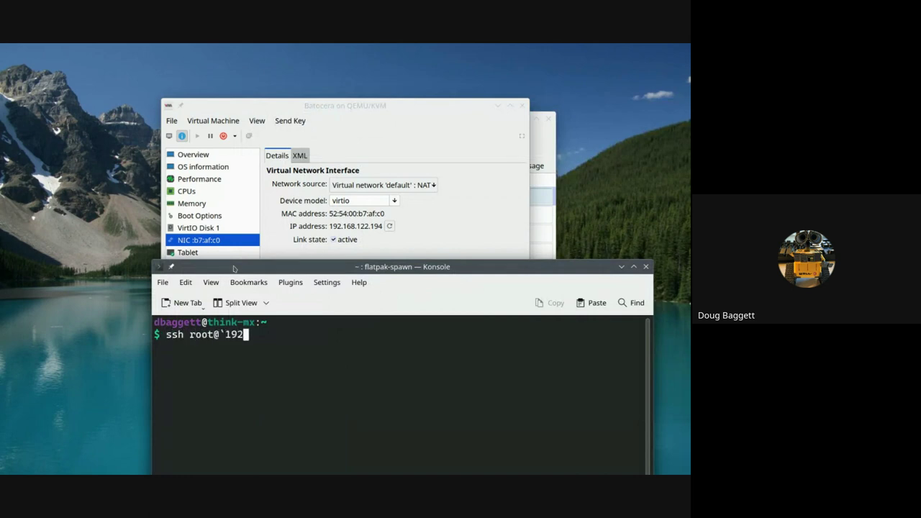
key(BackSpace)
key(BackSpace)
key(BackSpace)
key(BackSpace)
text(192.168.122.19)
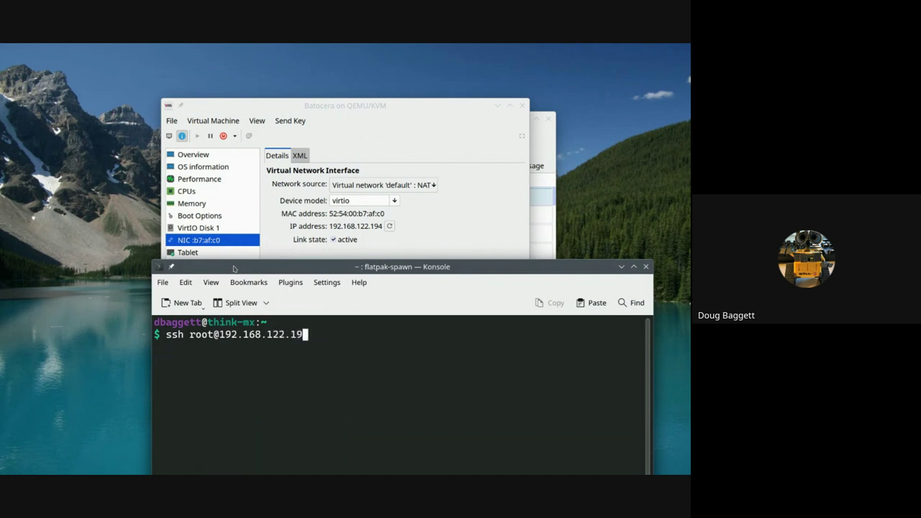
text(4)
key(Return)
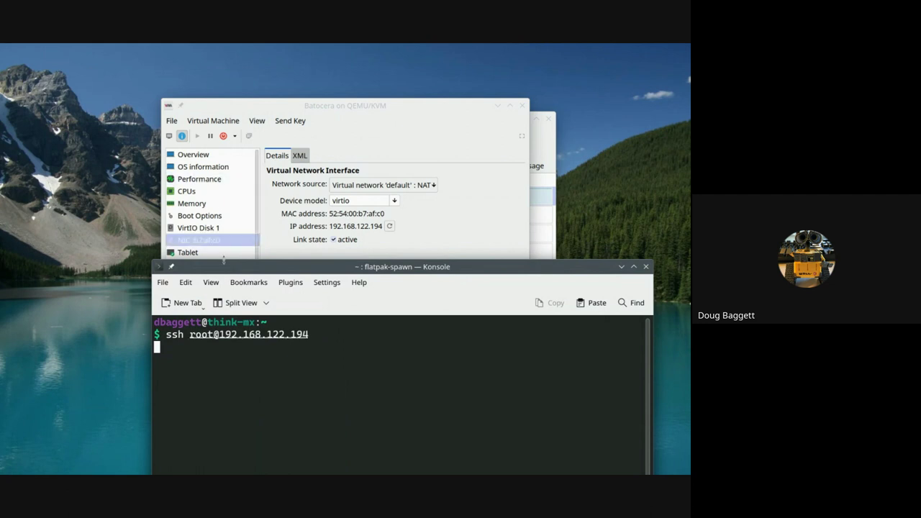
key(ctrl+c)
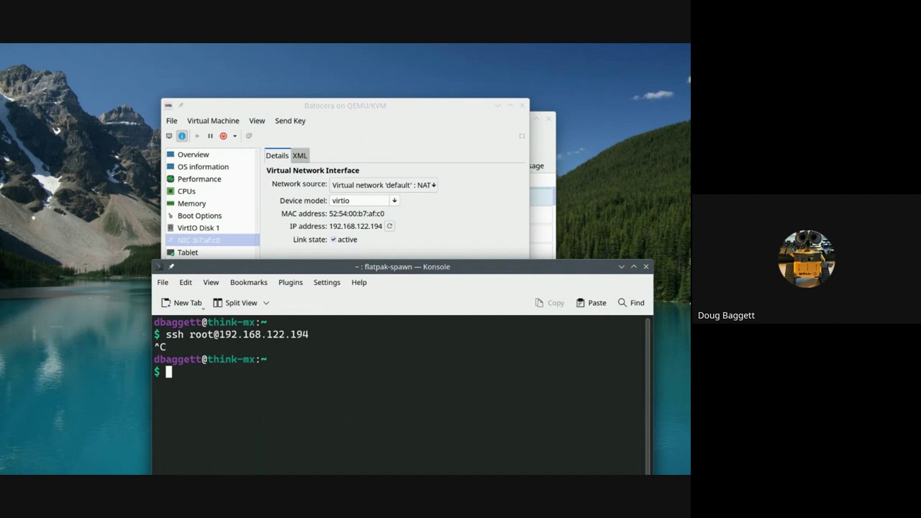
Run ./exit_off.sh, entering the sudo password, and run the script a second time.
drag(277, 258, 273, 98)
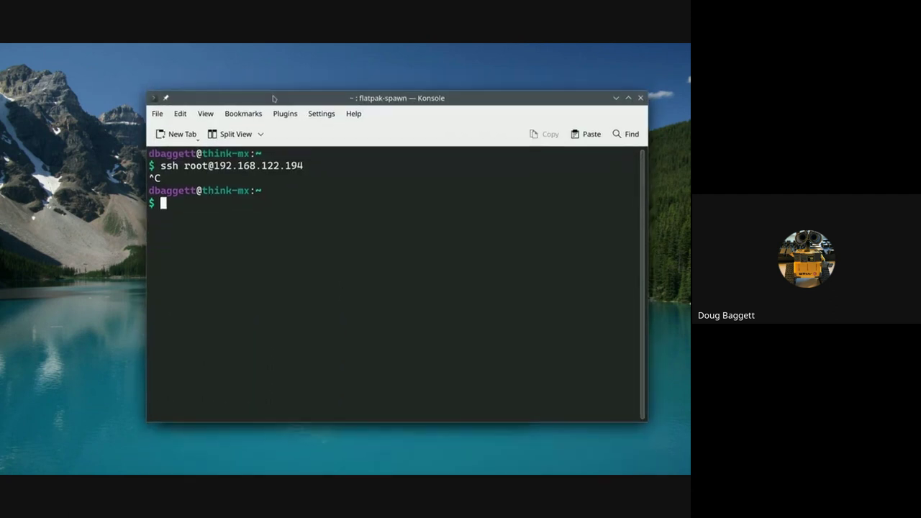
text(./exit_sh)
key(BackSpace)
key(BackSpace)
text(off.sh)
key(Return)
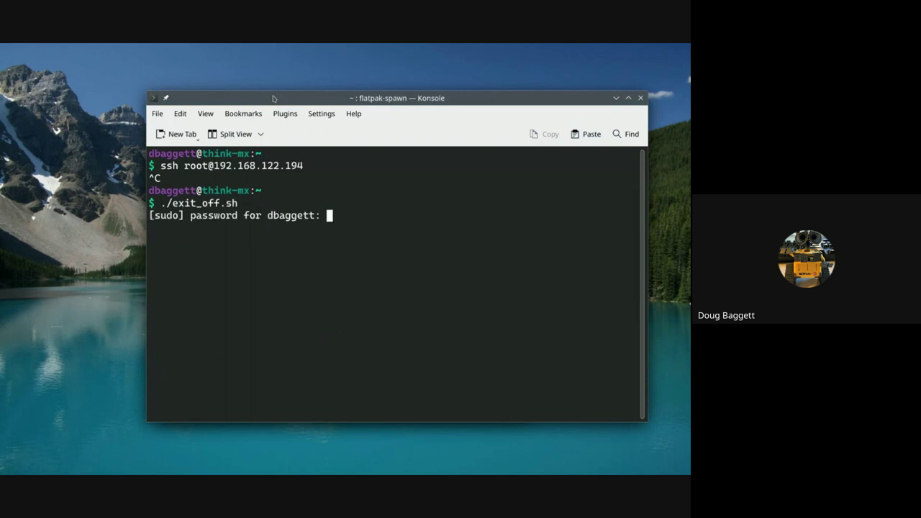
text(*********)
key(Return)
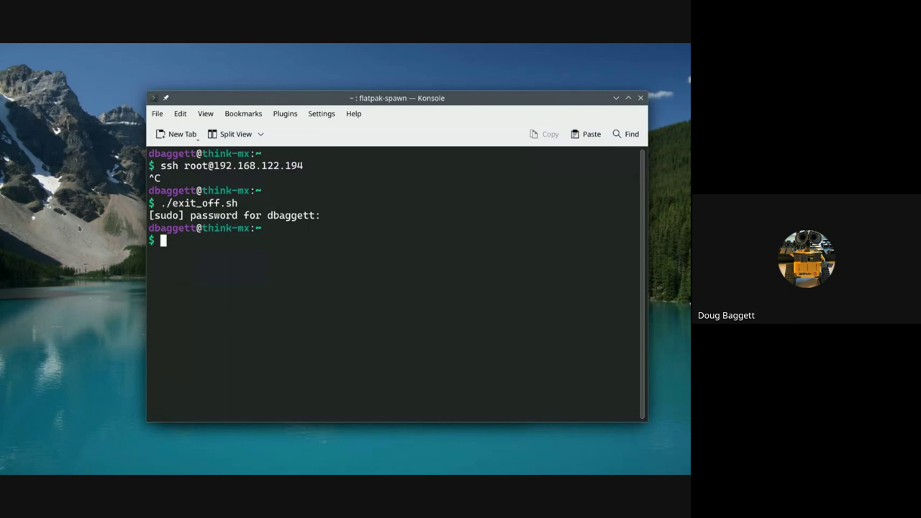
key(Up)
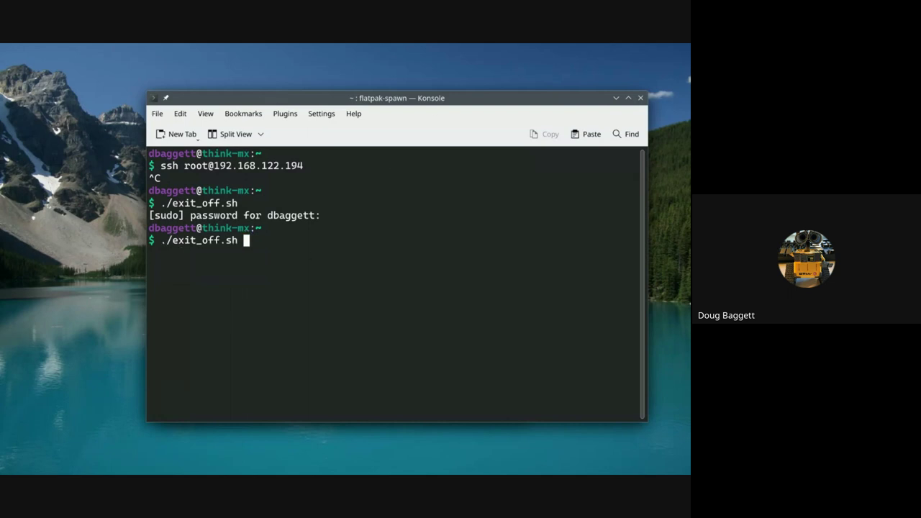
key(Return)
key(Up)
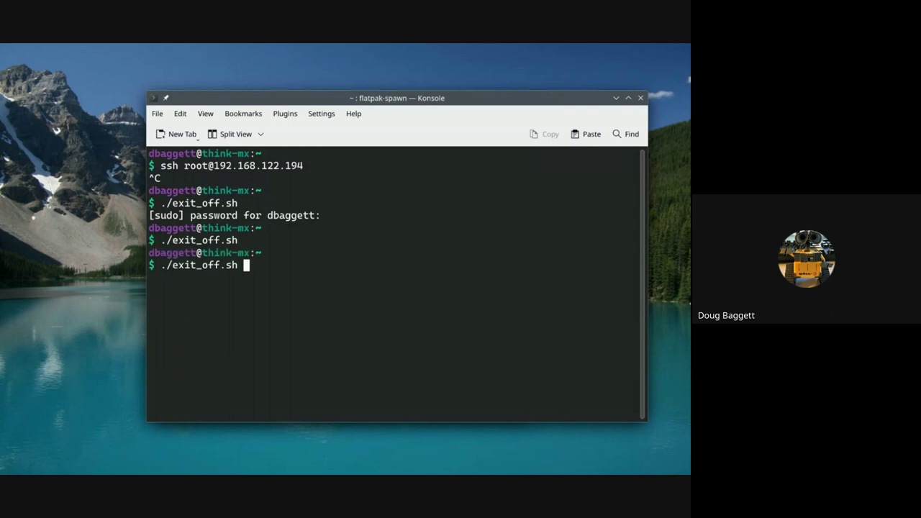
key(Up)
key(Return)
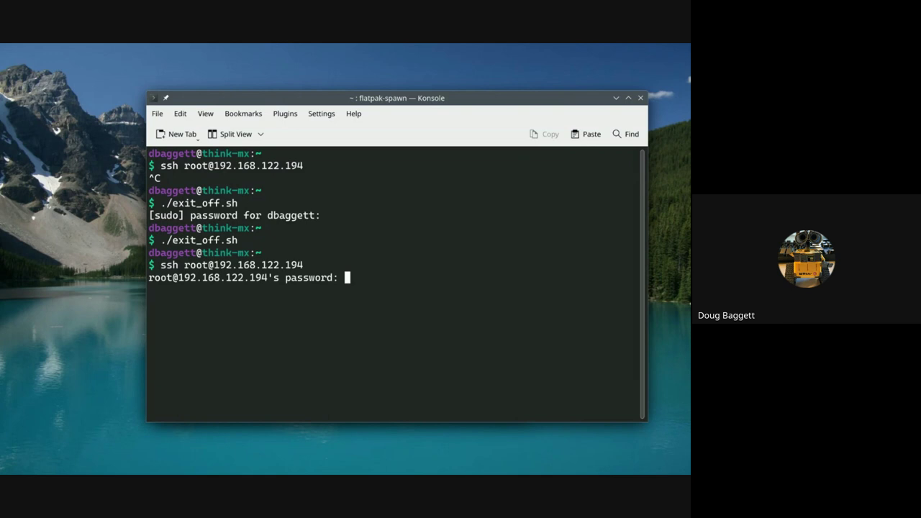
key(Return)
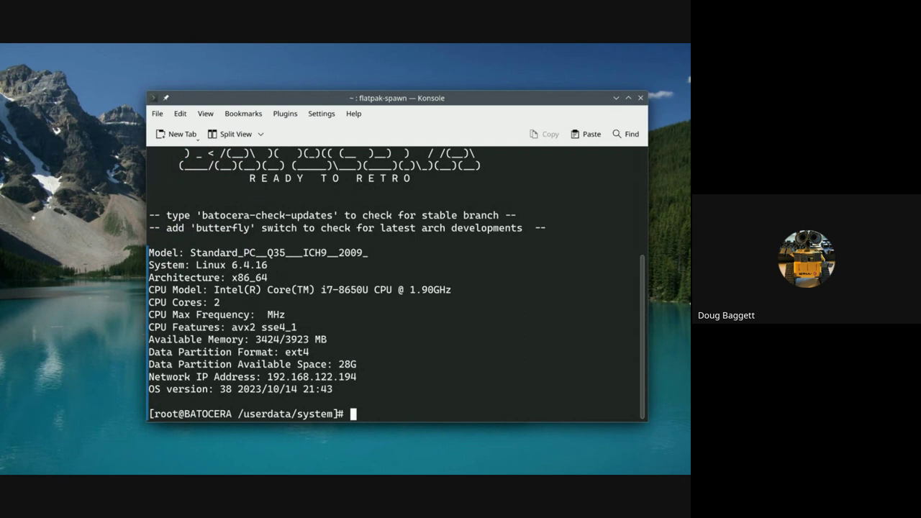
List the system folder, move up to /userdata, and list its contents with full details.
text(ls)
key(Return)
text(cd )
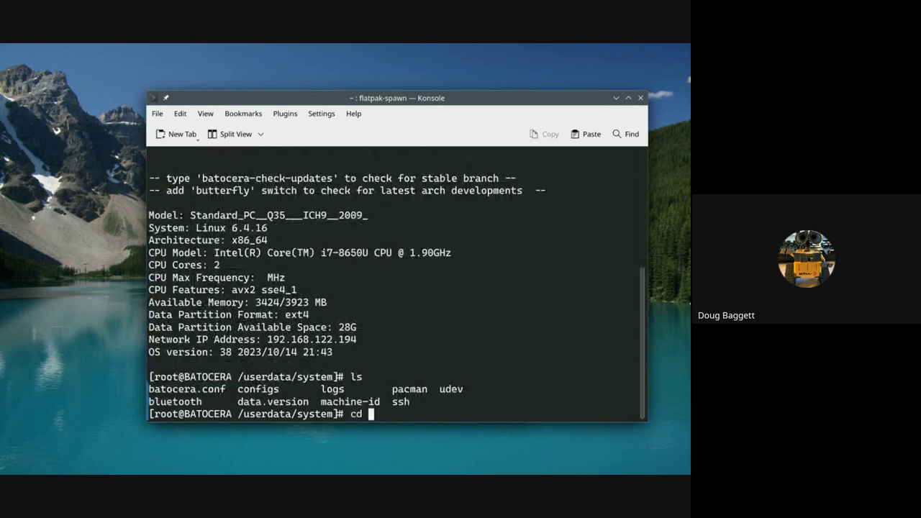
text(..)
key(Return)
text(ls -la)
key(Return)
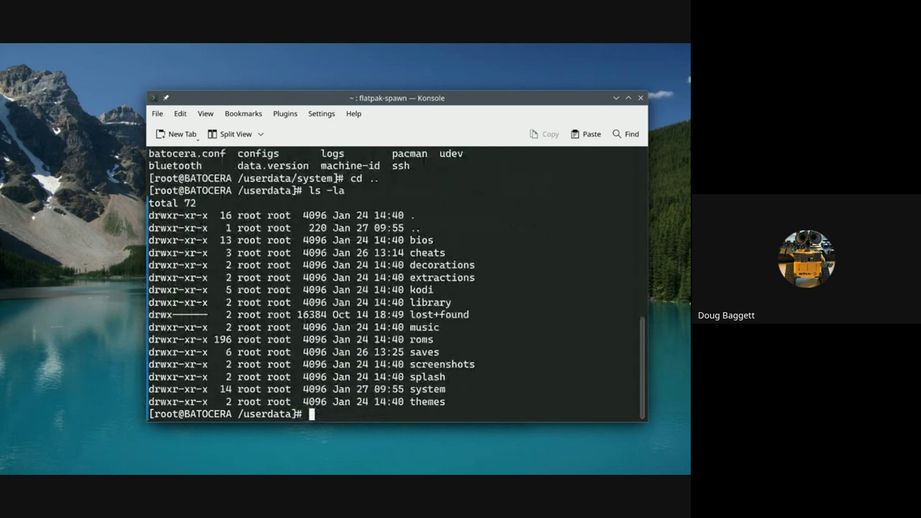
Change to the roms folder and list its contents, first in long format and then as plain names.
text(cd roms)
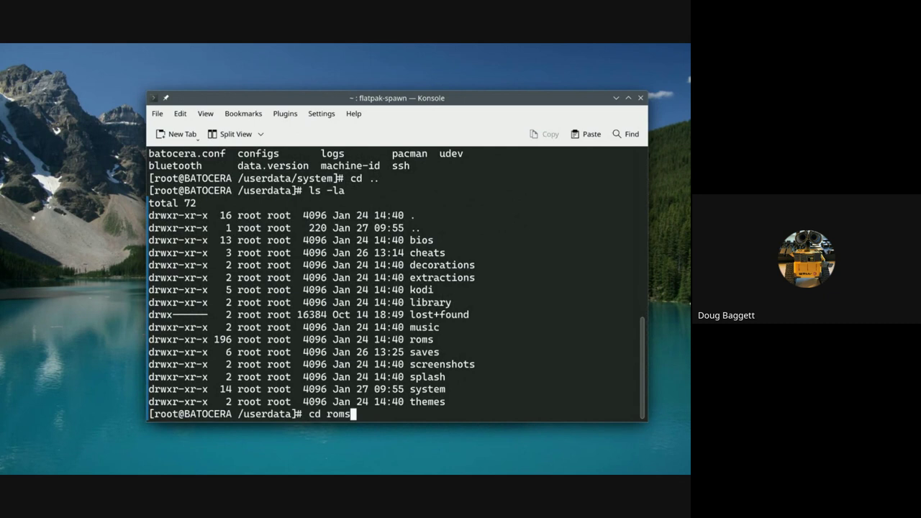
key(Return)
text(ls -la)
key(Return)
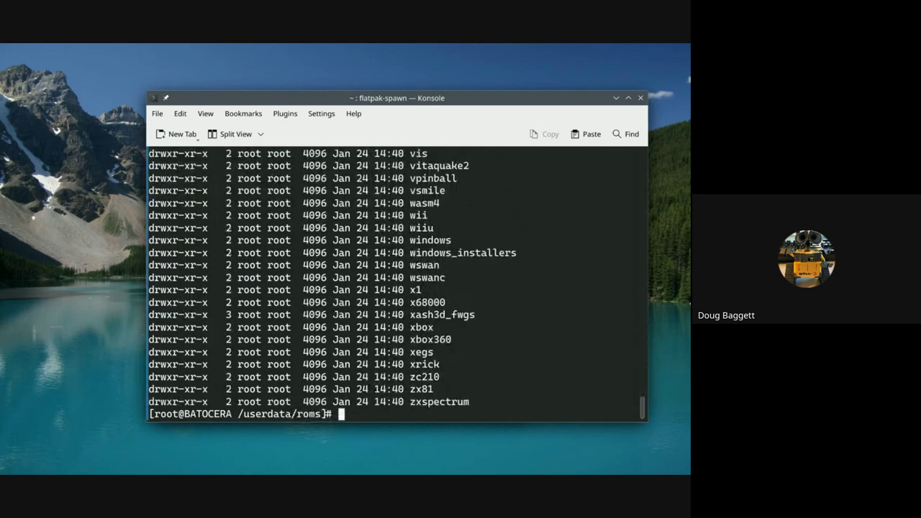
text(ls)
key(Return)
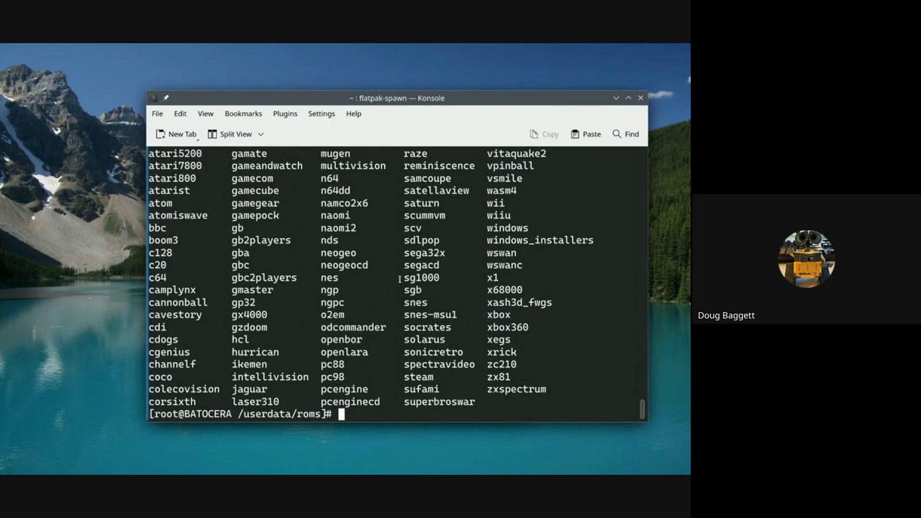
Change to the c64 folder and list all its files with full details.
text(cd c64)
key(Return)
text(ls -la)
key(Return)
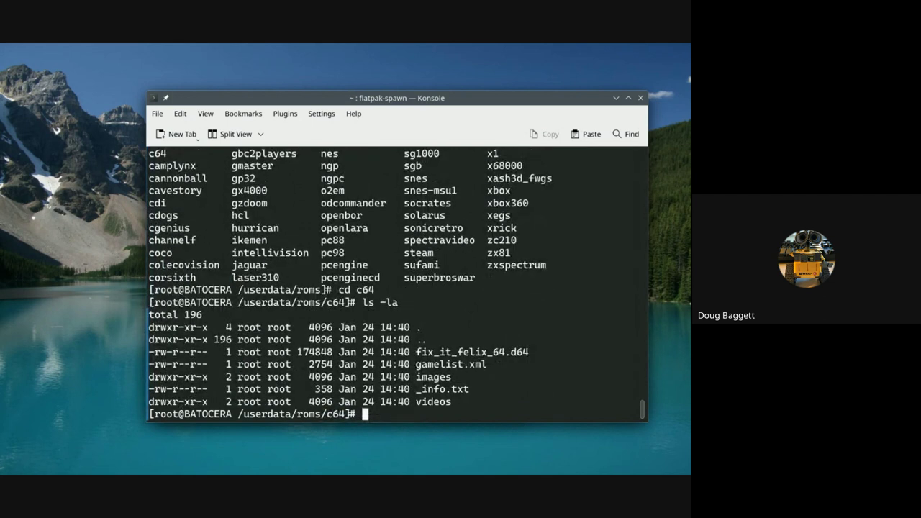
Read the c64 folder's _info.txt with less and quit the viewer.
text(c)
key(BackSpace)
text(less _in)
key(Tab)
key(Return)
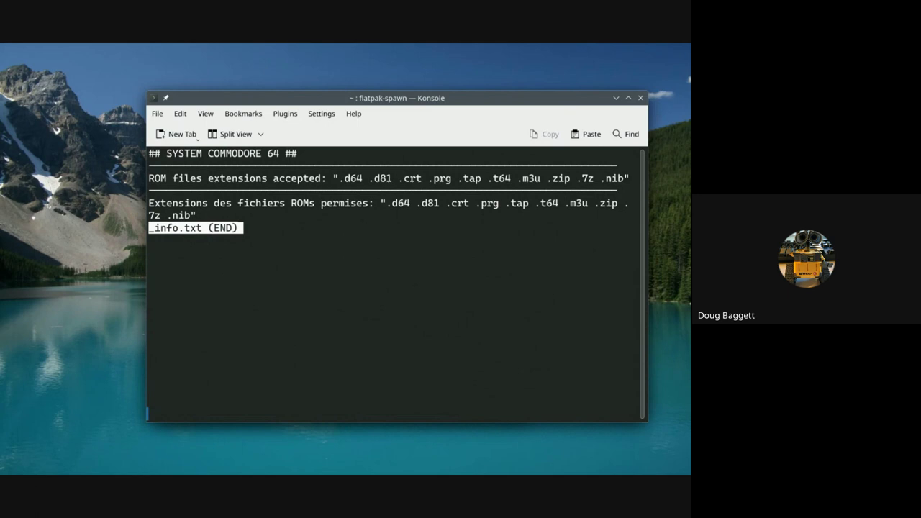
text(q)
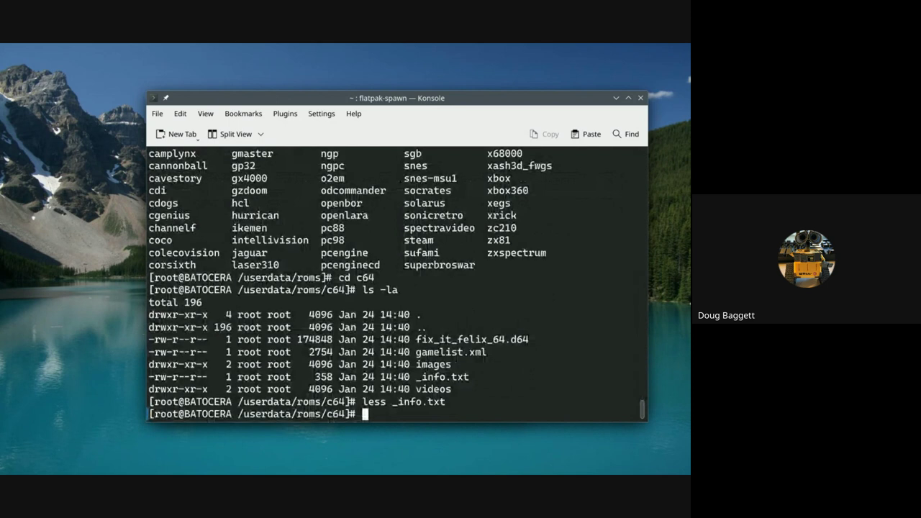
Change from the c64 folder to the roms folder's mame folder and list all its files with full details.
text(cd ..)
key(Return)
text(cd mame)
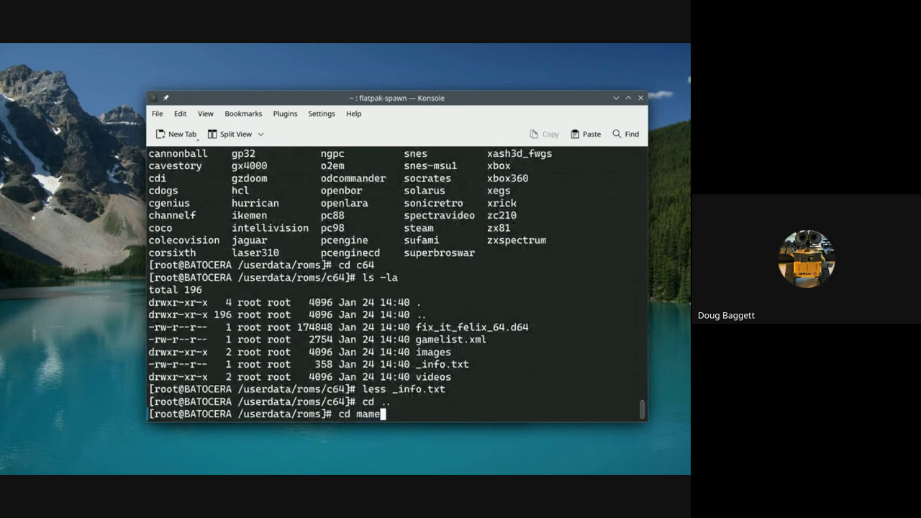
key(Return)
text(ls -la)
key(Return)
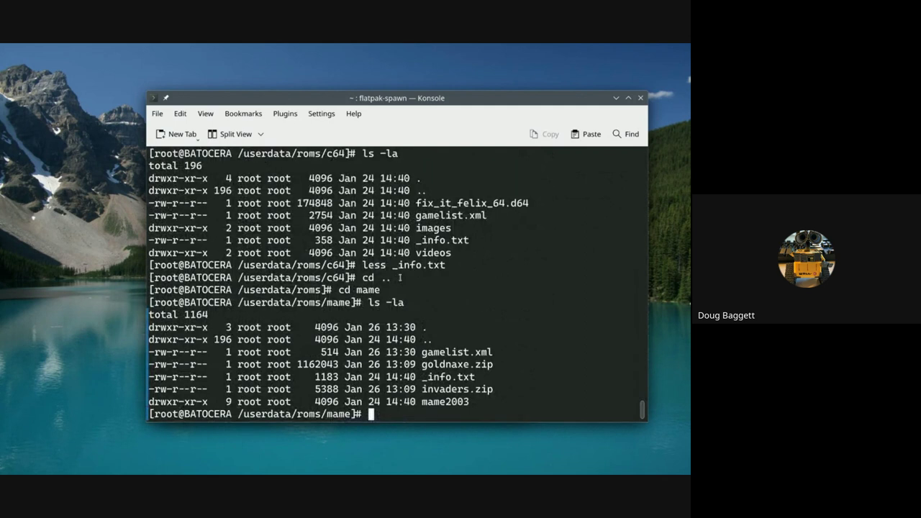
Print the mame folder's _info.txt with cat and read its notes on accepted ROM extensions and MAME cores.
text(cat _in)
key(Tab)
key(Return)
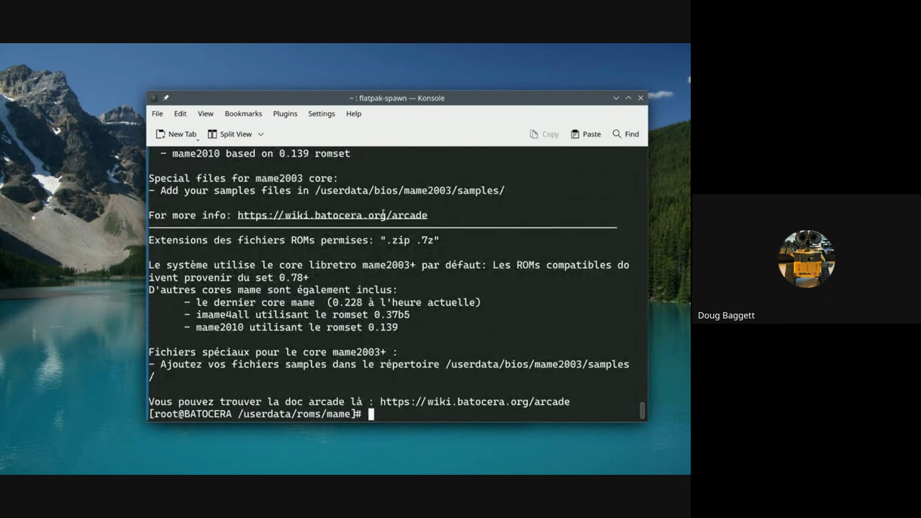
scroll(388, 257, up, 3)
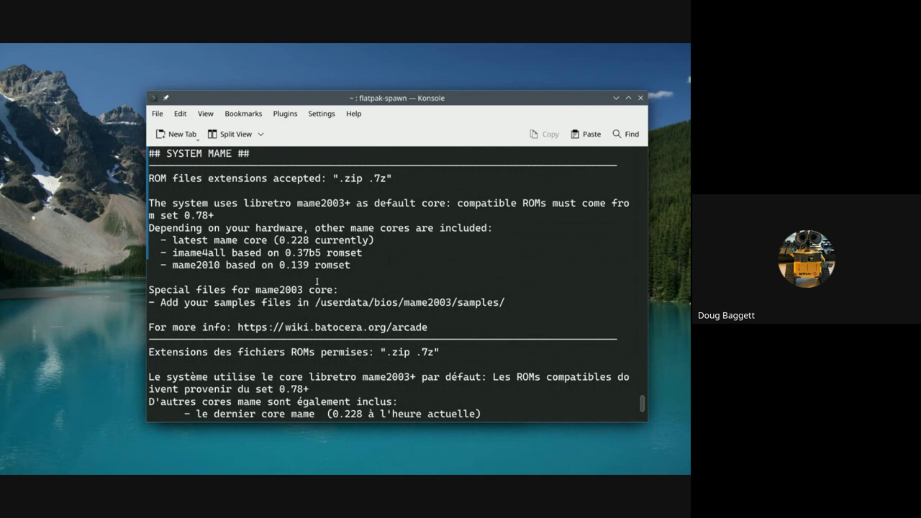
scroll(317, 281, down, 3)
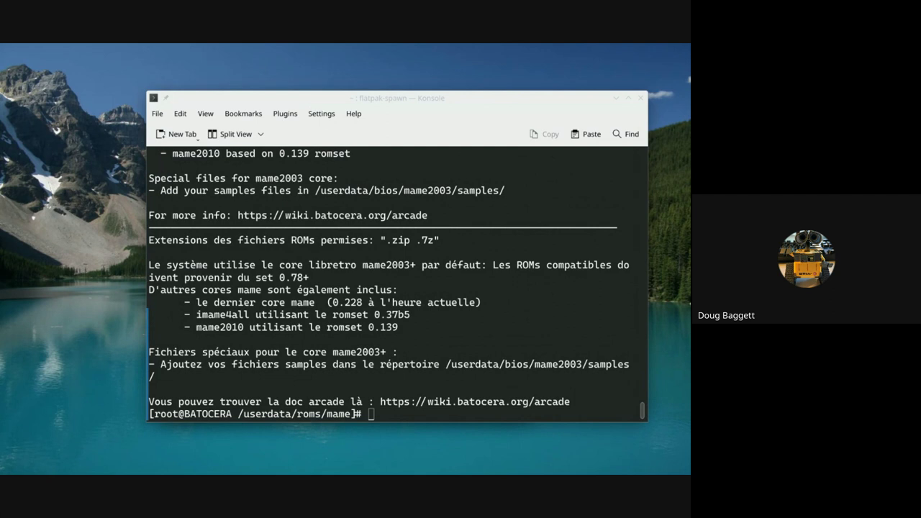
Close the Batocera virtual machine's hardware details window and switch to Virtual Machine Manager.
key(alt+Tab)
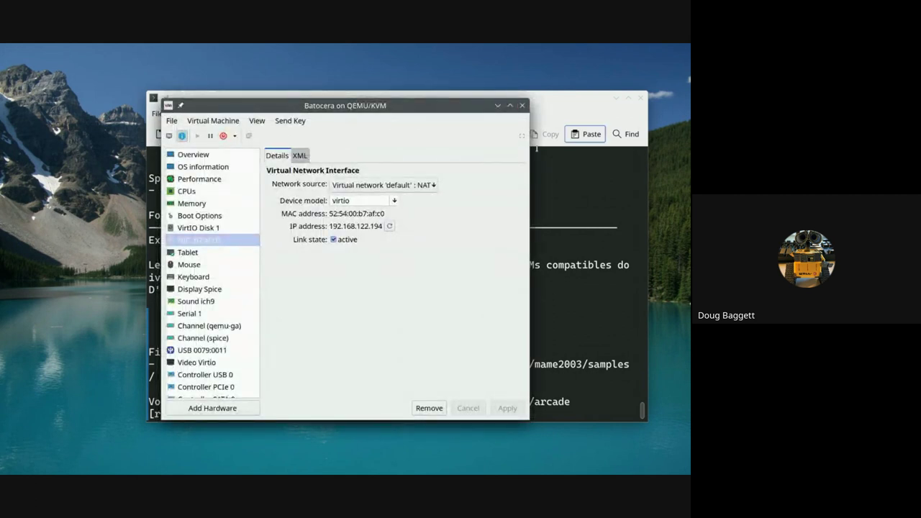
click(522, 106)
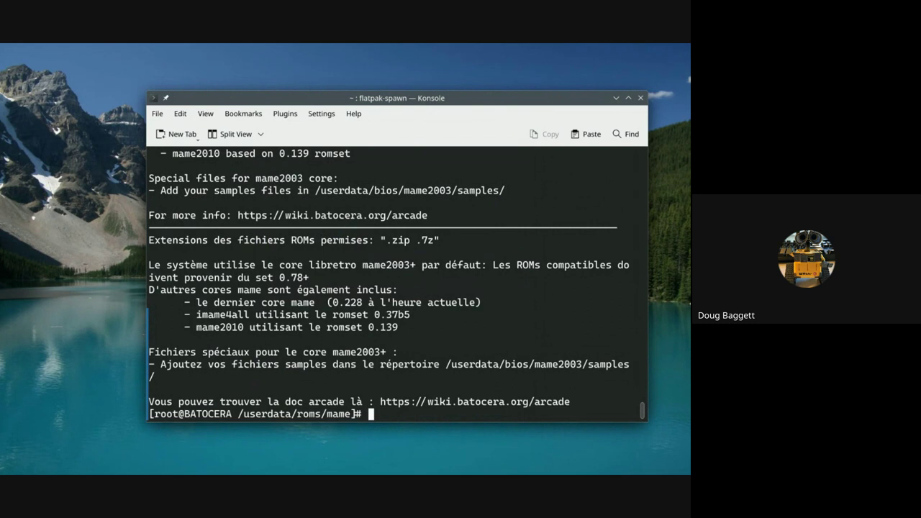
key(alt+Tab)
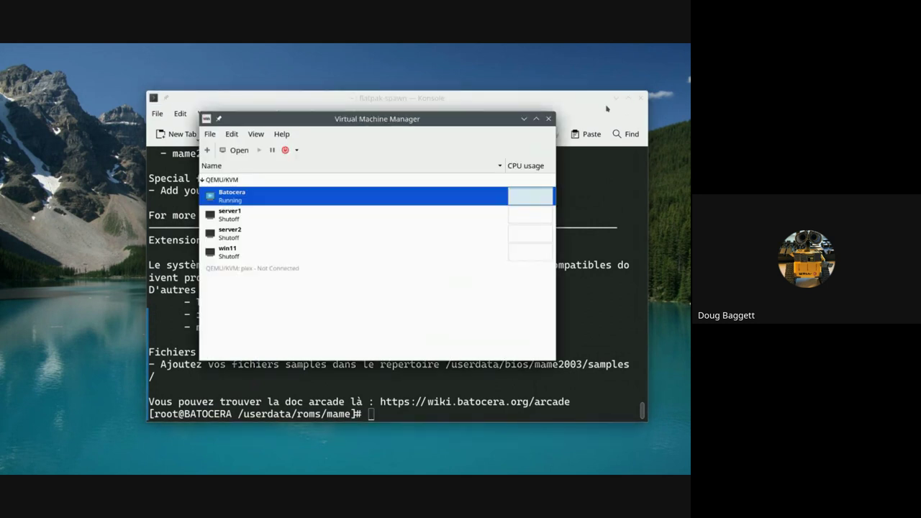
right_click(299, 205)
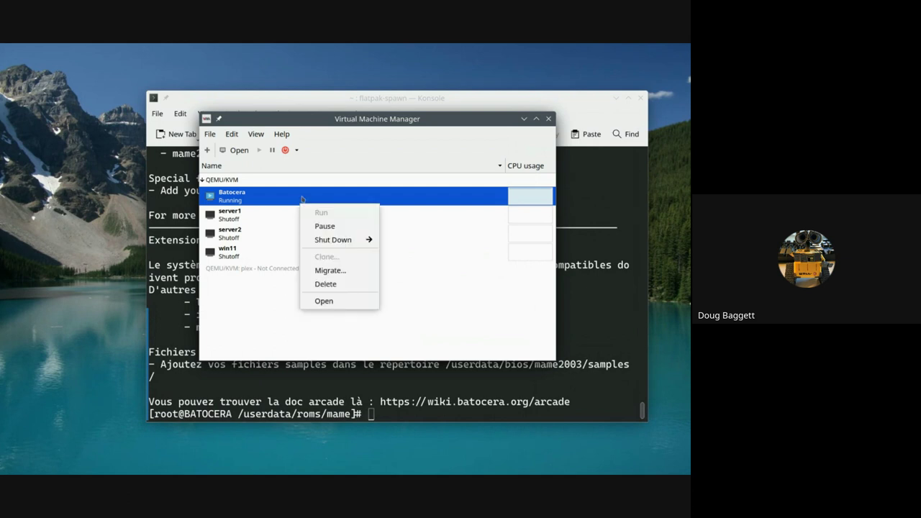
click(257, 137)
click(257, 136)
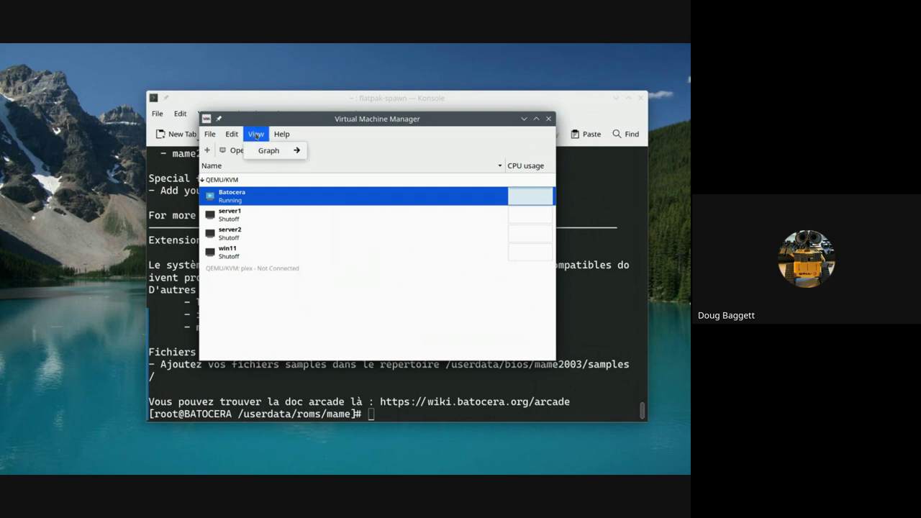
click(240, 195)
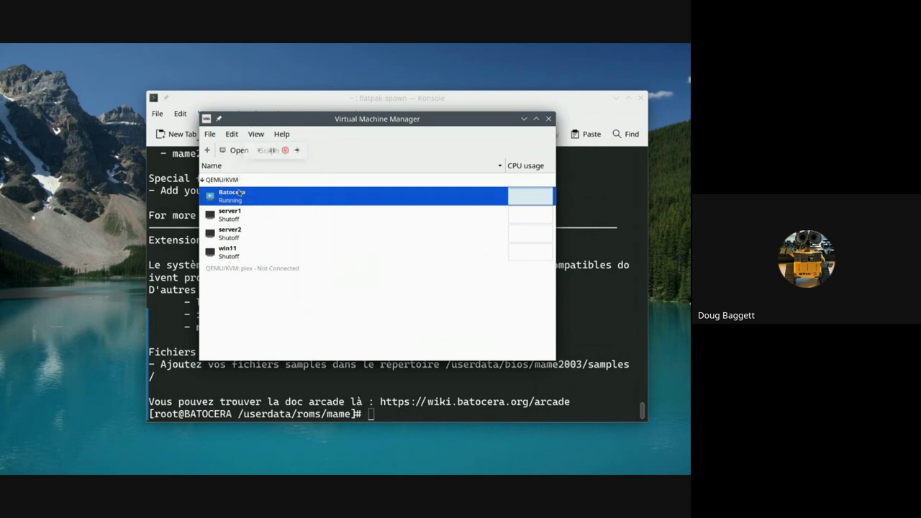
right_click(239, 203)
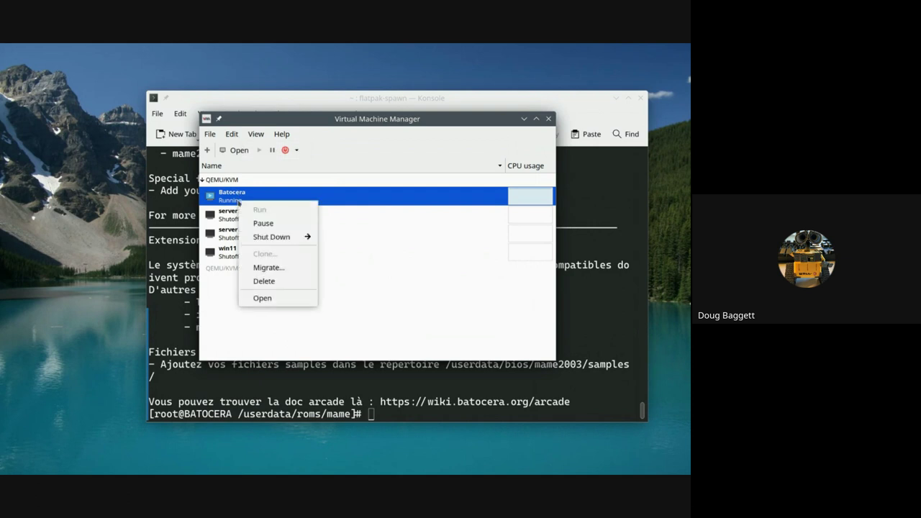
click(366, 222)
Open the Batocera virtual machine from the machine list and switch its window to the graphical console.
right_click(295, 202)
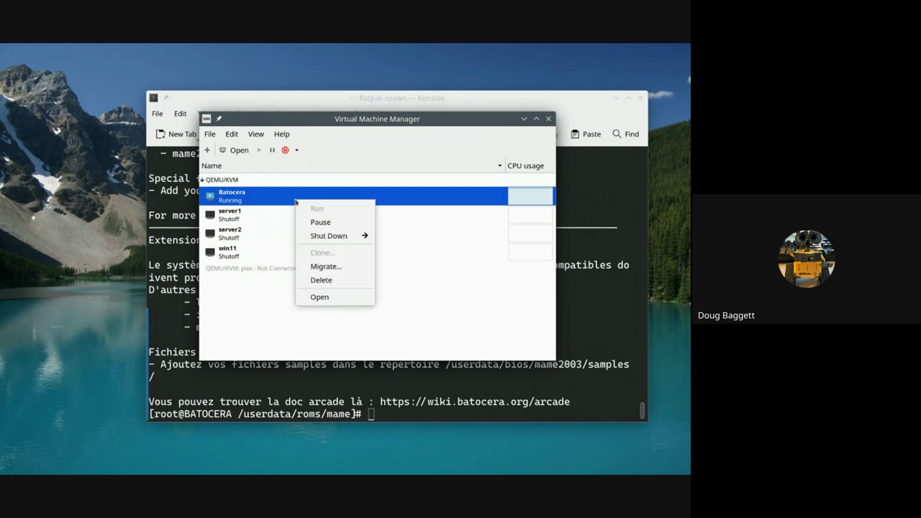
click(311, 297)
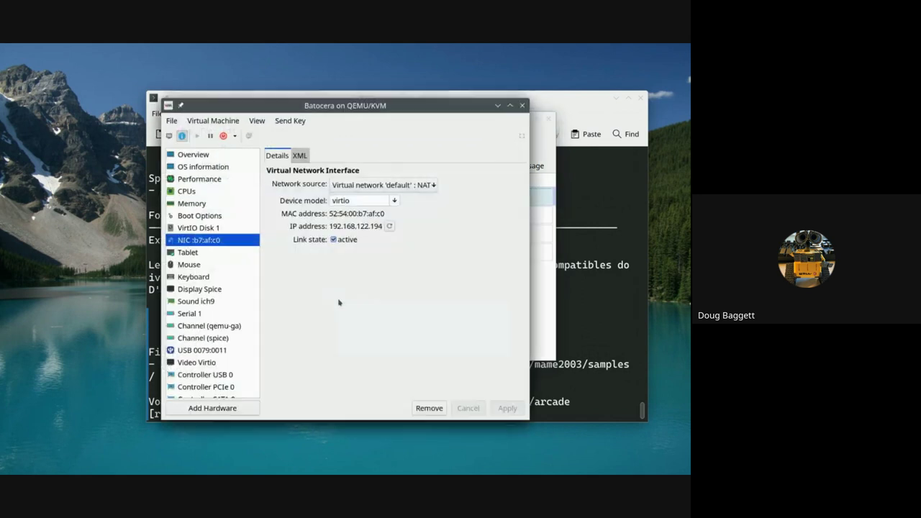
click(260, 122)
click(265, 136)
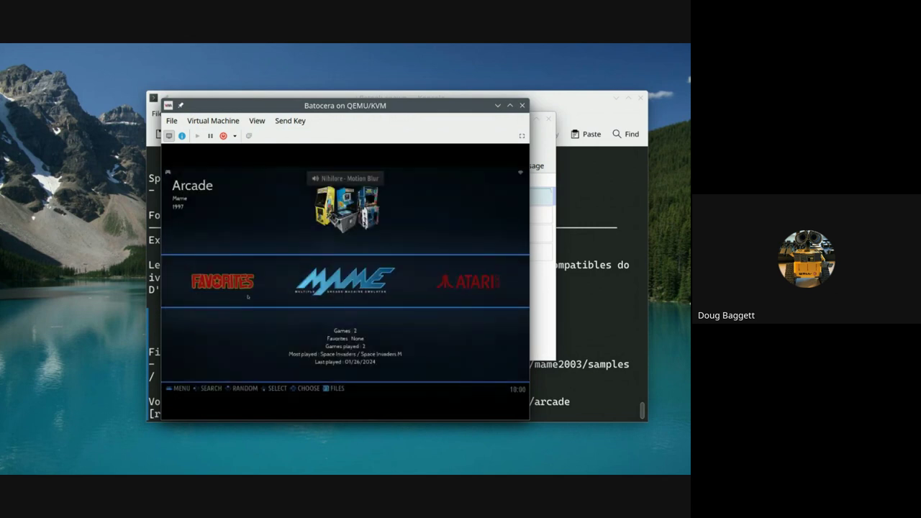
View the MAME game list in Batocera, return to the system carousel, and move on to Atari 2600.
key(Return)
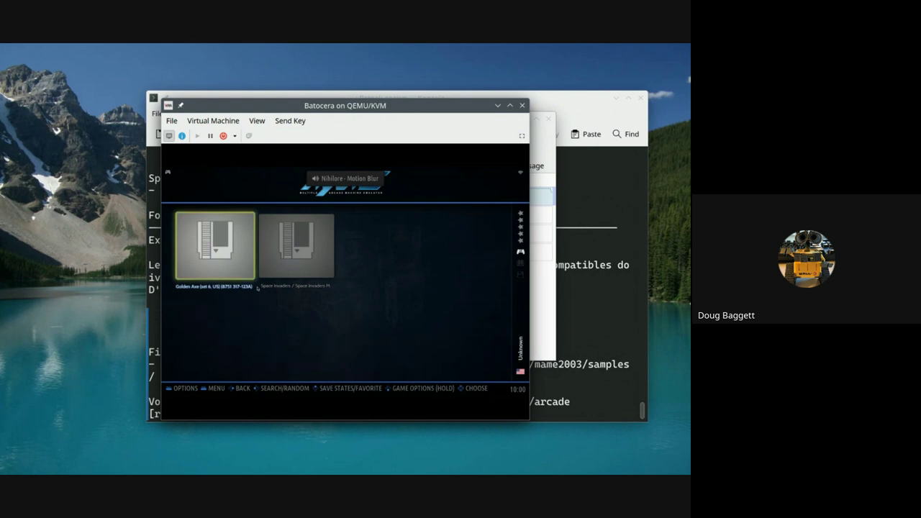
key(BackSpace)
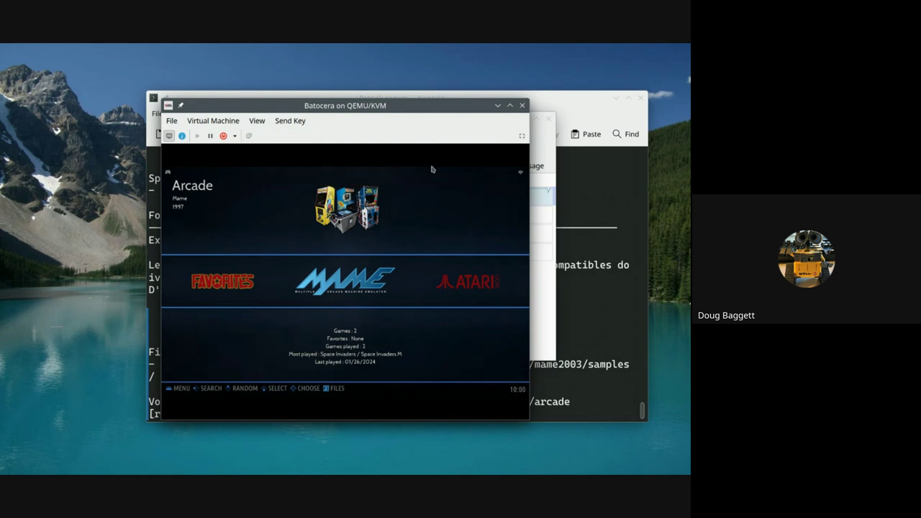
key(Right)
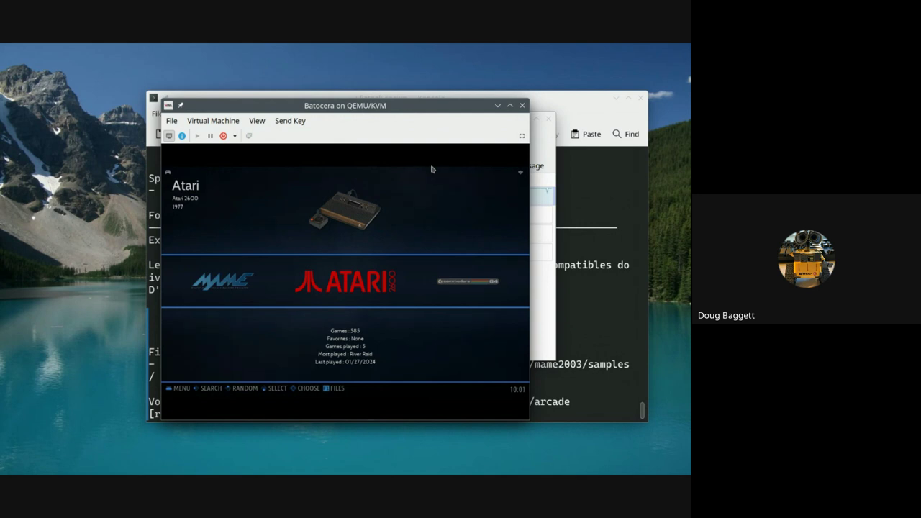
Send Ctrl+Alt+F1 to the Batocera virtual machine and minimize its window.
click(290, 121)
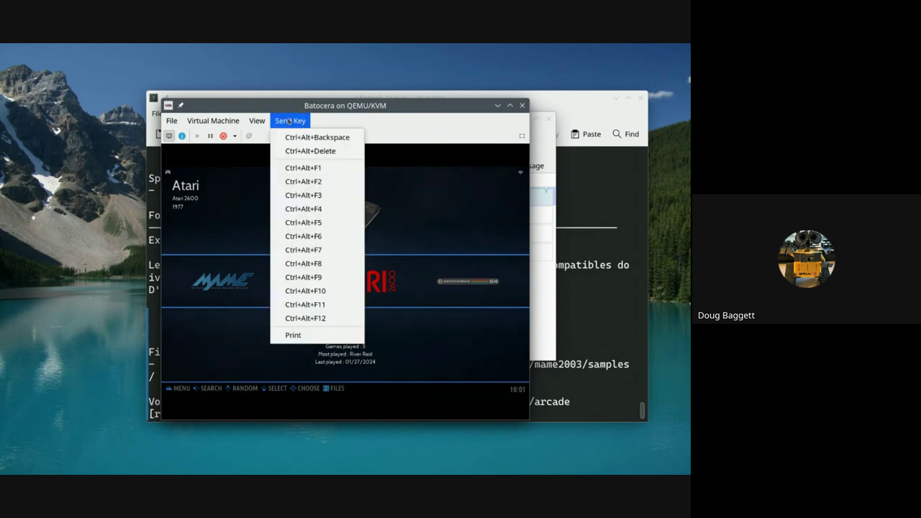
click(299, 169)
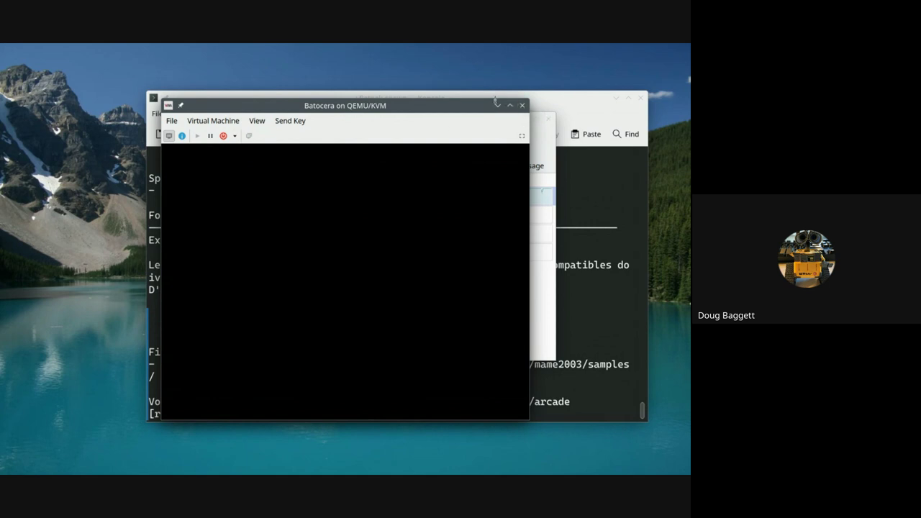
click(498, 106)
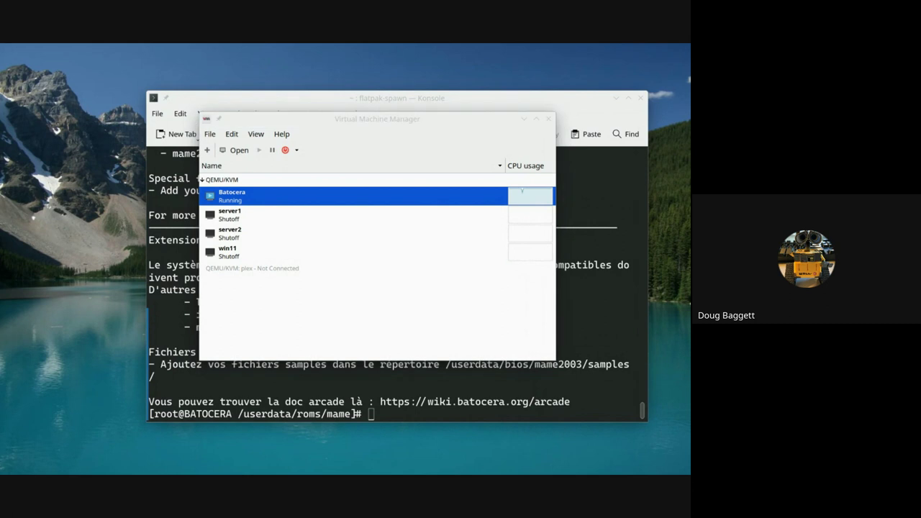
Switch to the Firefox window showing the Batocera.linux wiki and maximize it.
key(alt+Tab)
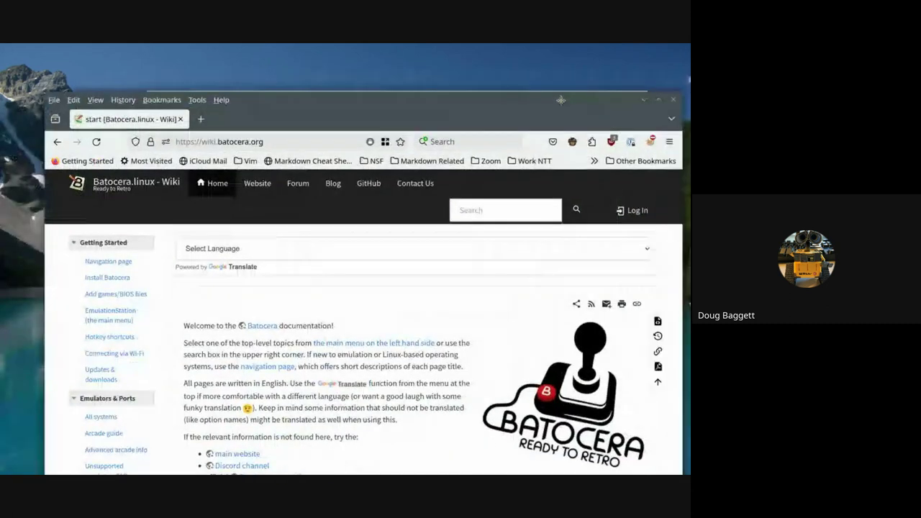
drag(560, 100, 555, 99)
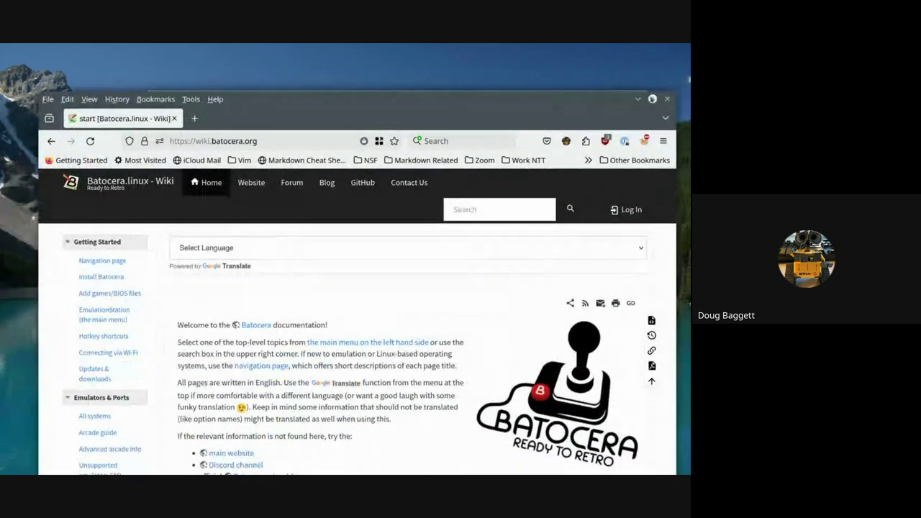
click(652, 99)
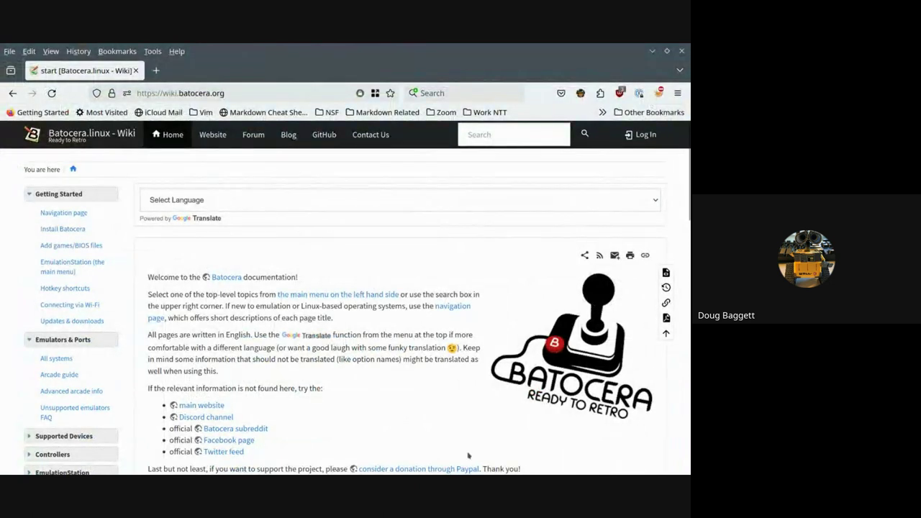
Open the wiki's Navigation page and its Install Batocera guide, and look through the generic installation instructions.
click(52, 213)
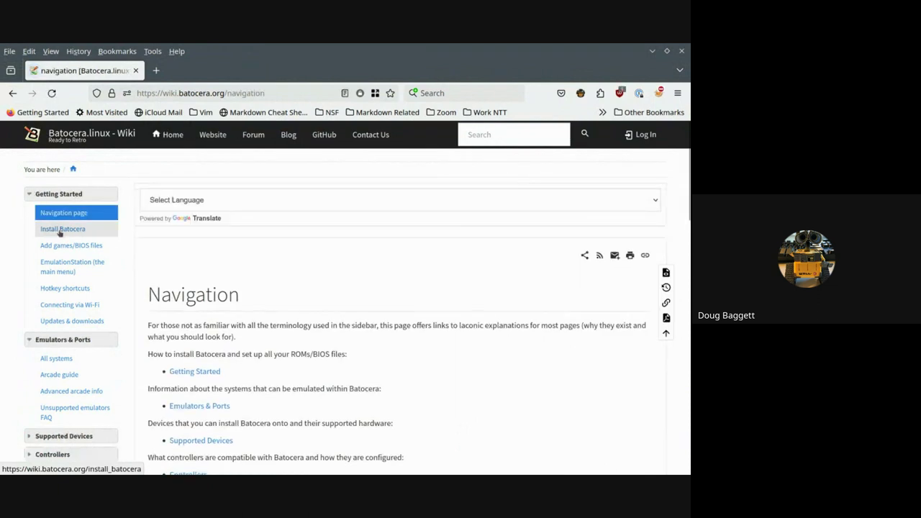
click(72, 230)
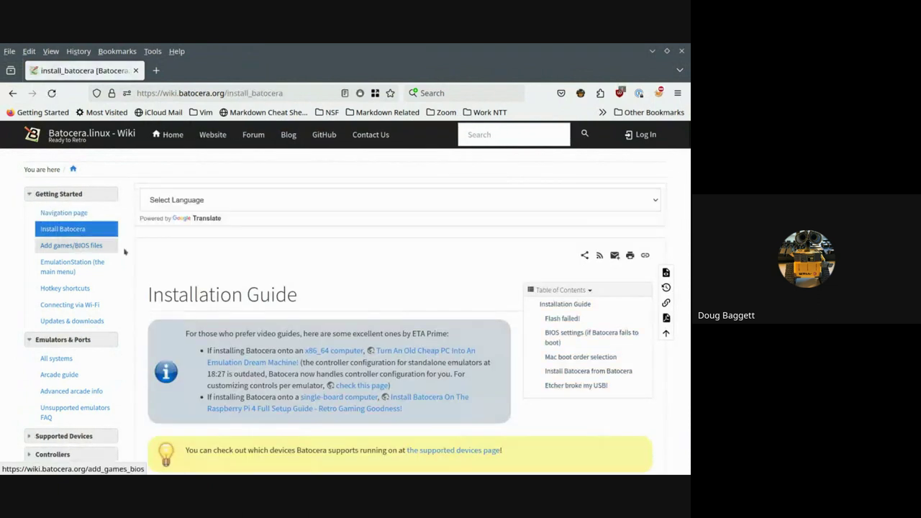
scroll(189, 257, down, 2)
scroll(189, 257, down, 5)
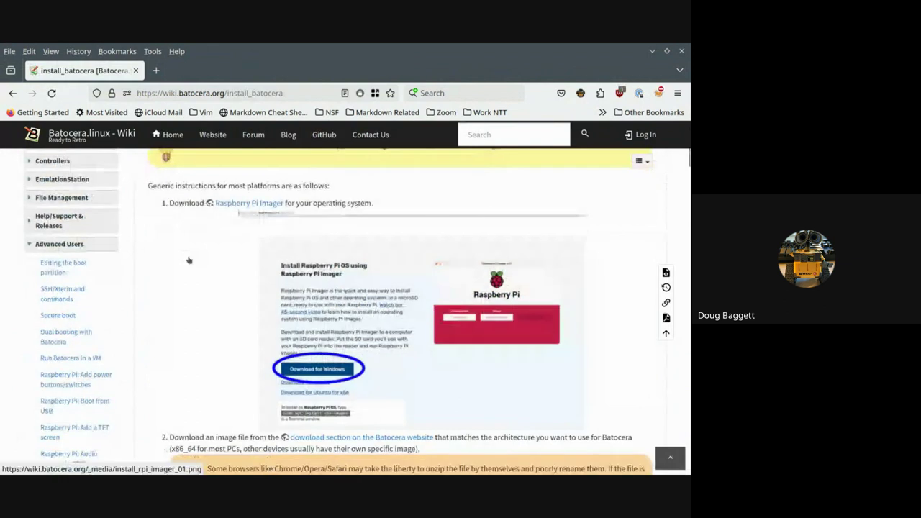